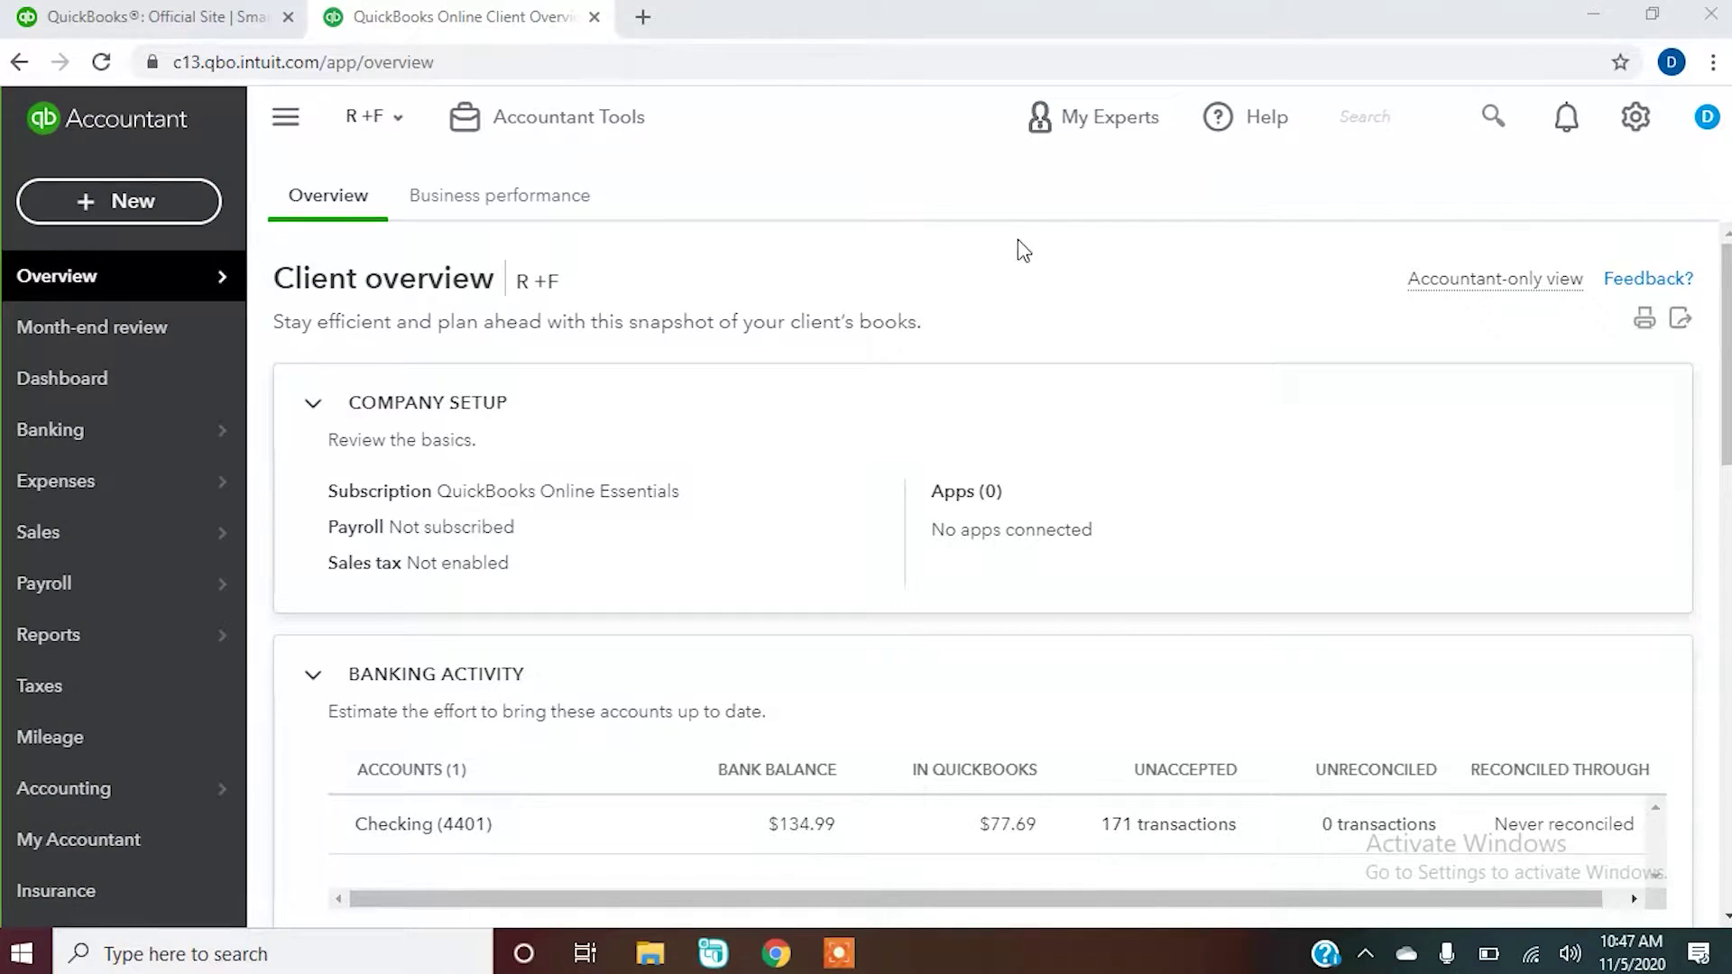
Step: Go to Banking's Checking transactions and expand the Venmo Ppd Cashout deposit, pre-filled as Sales
click(87, 426)
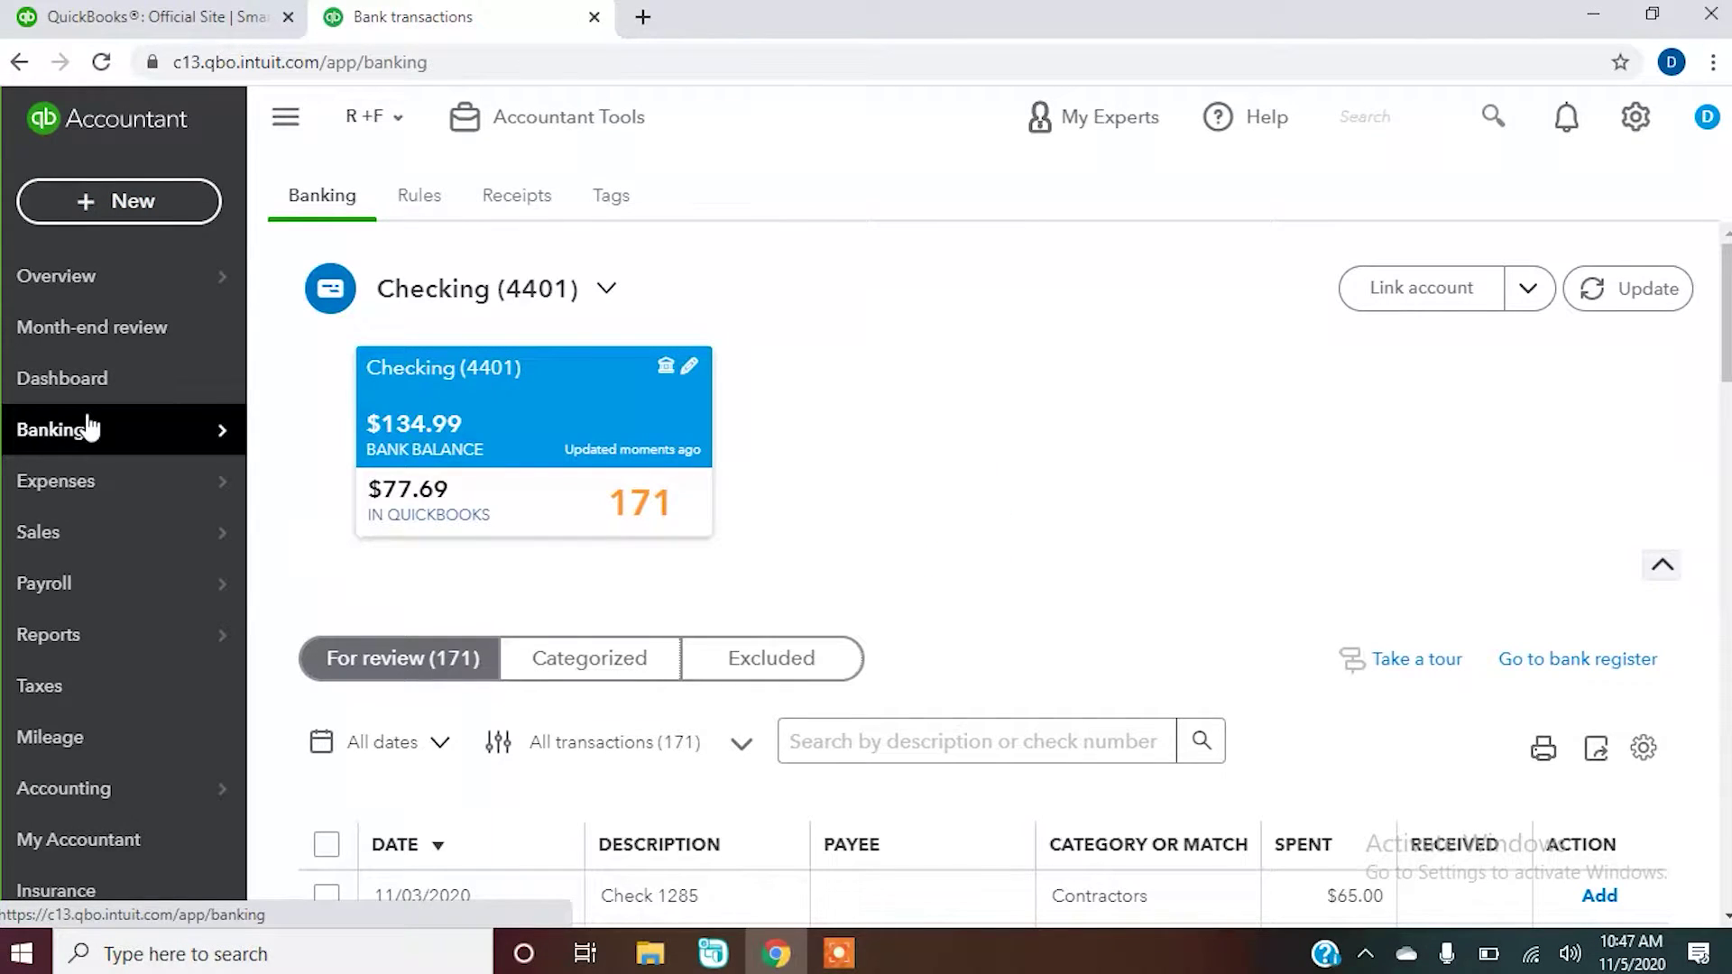
scroll(1443, 366, down, 4)
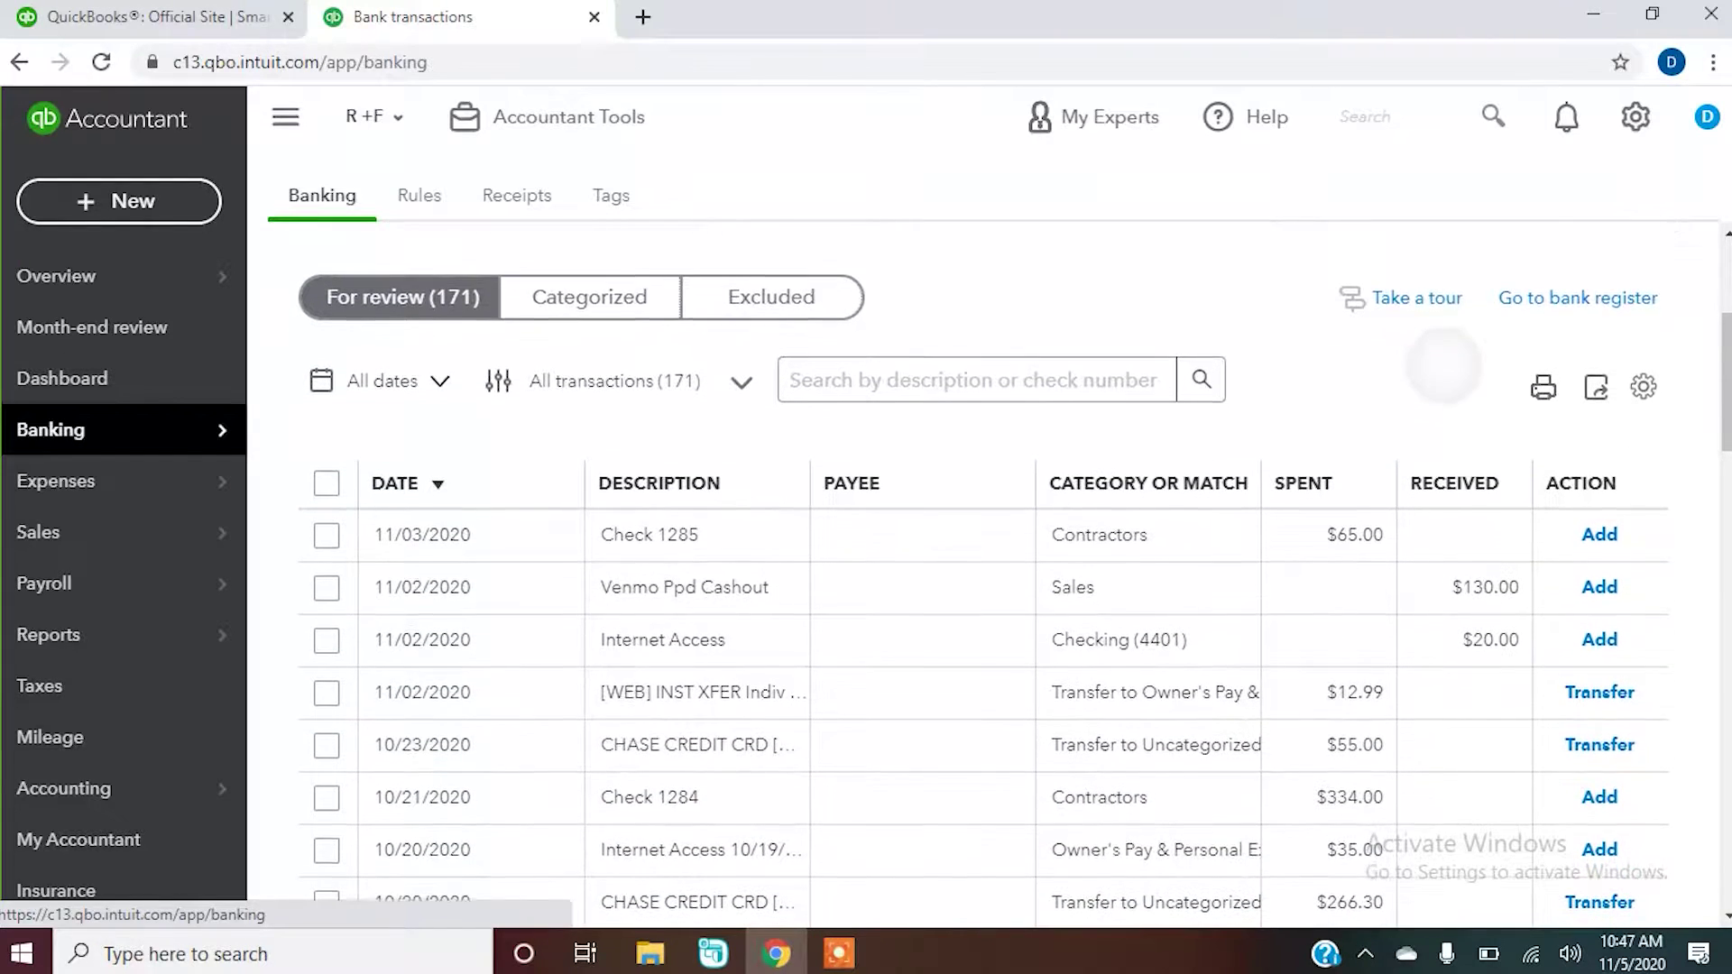
scroll(1443, 365, up, 3)
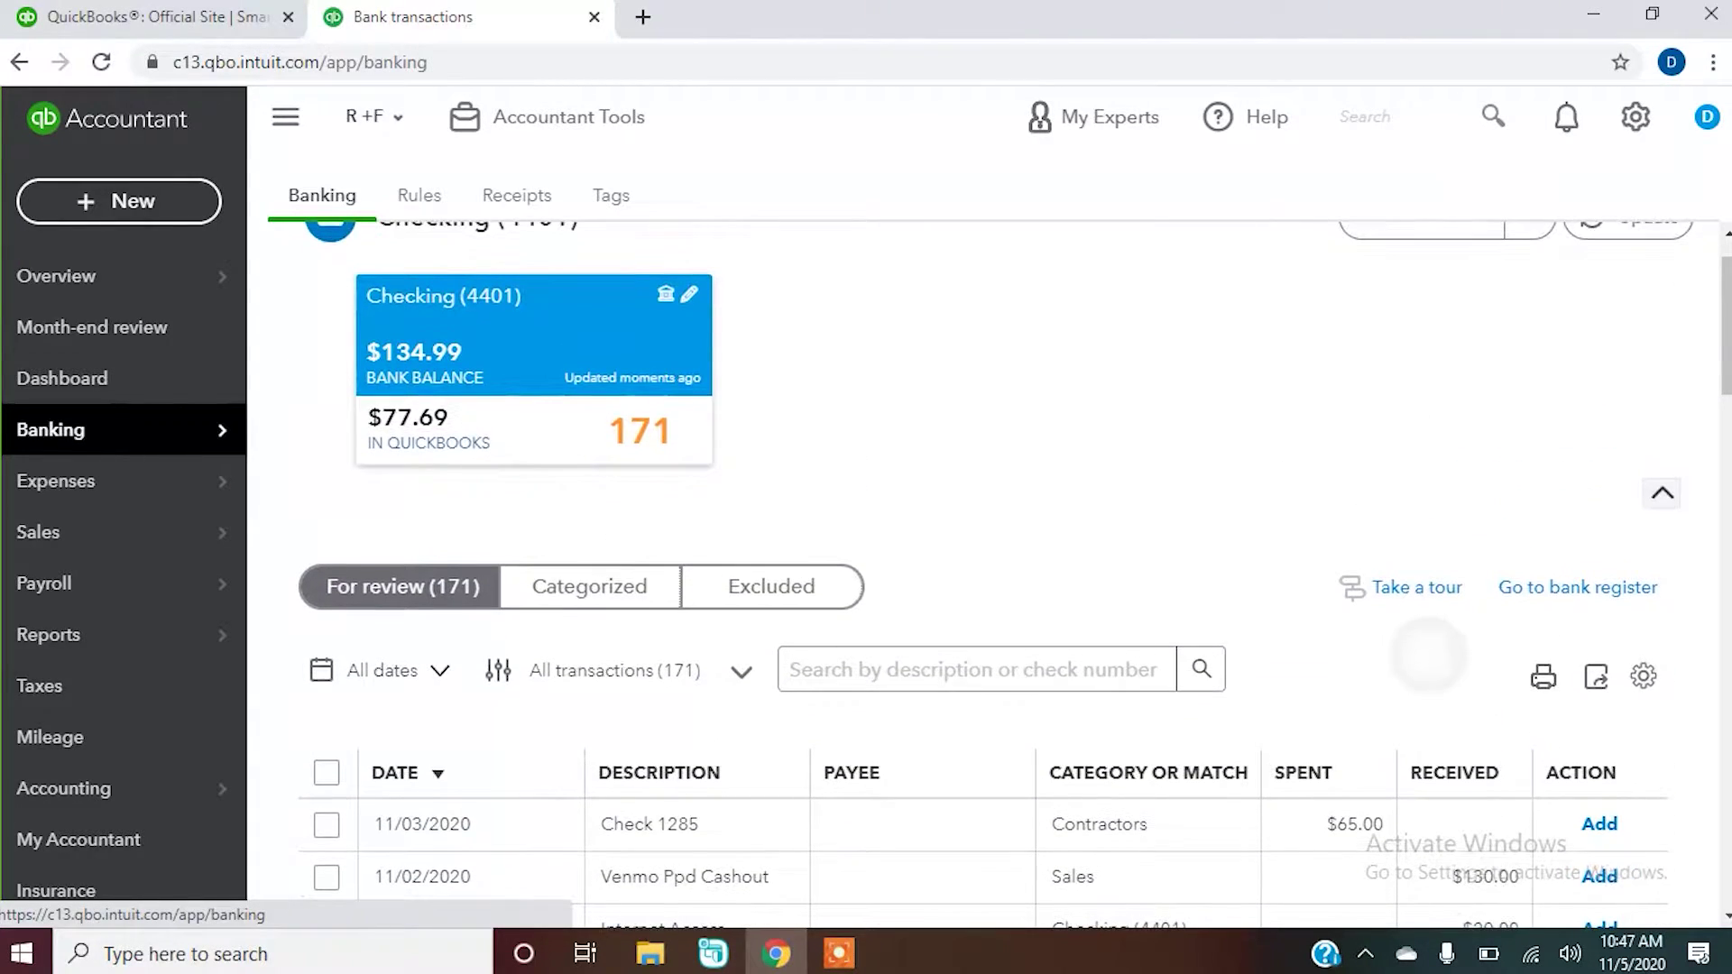
scroll(1428, 654, down, 1)
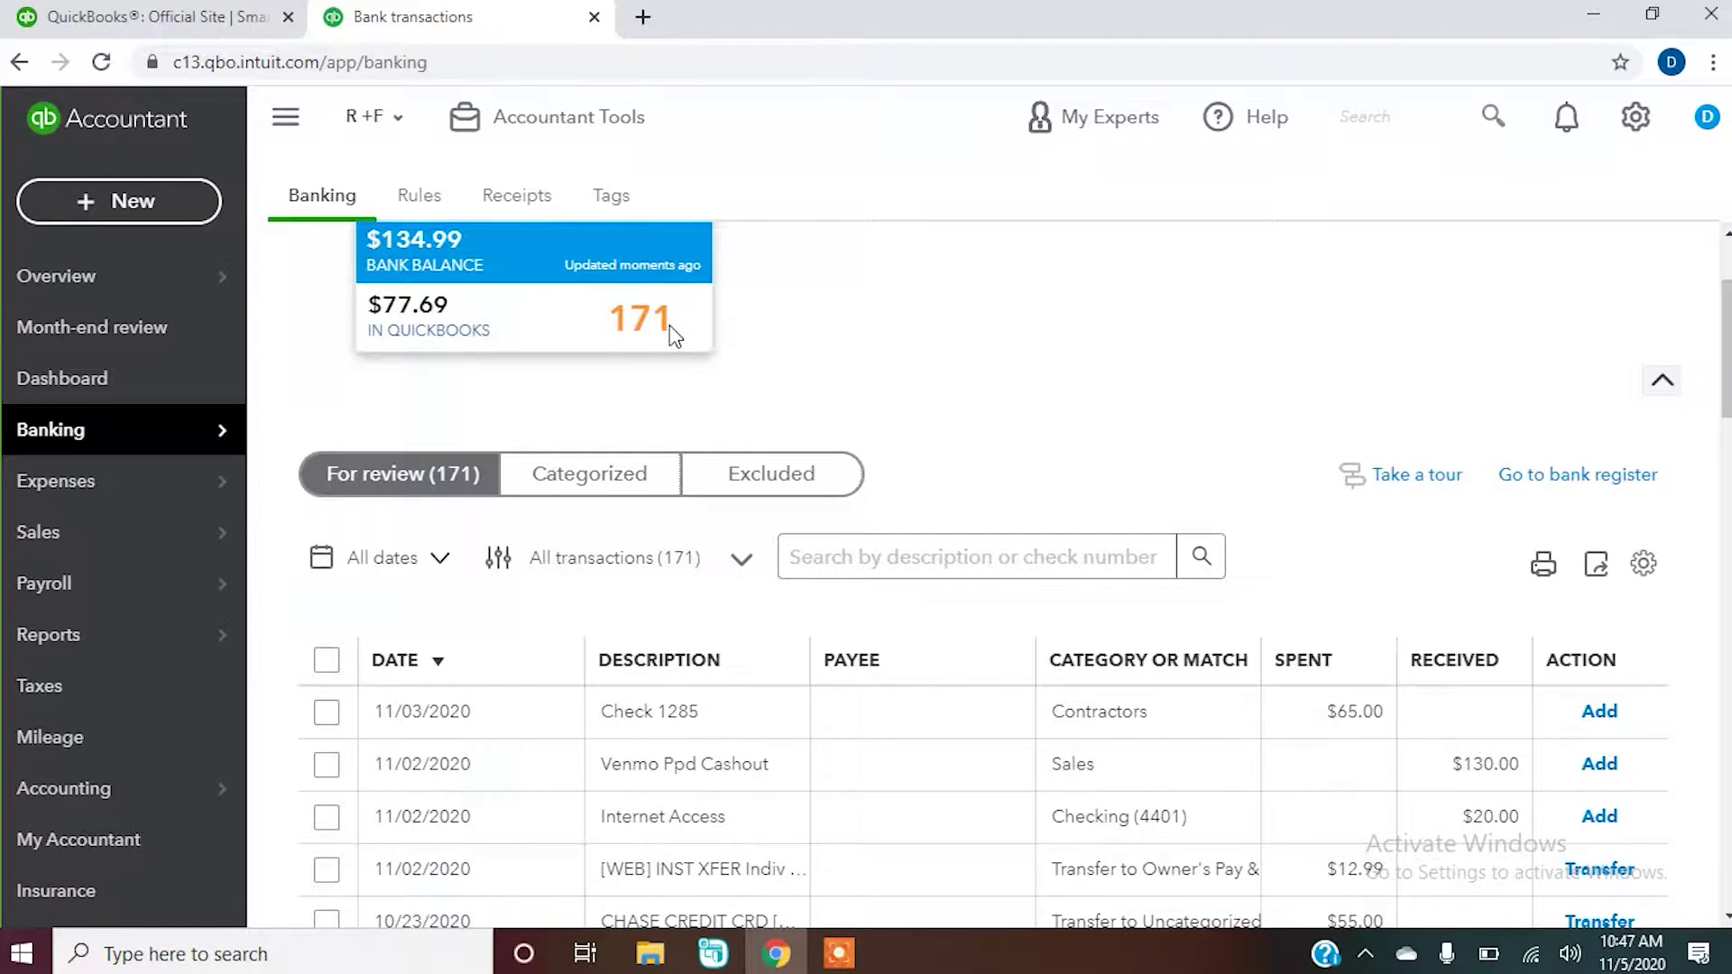
scroll(672, 336, down, 2)
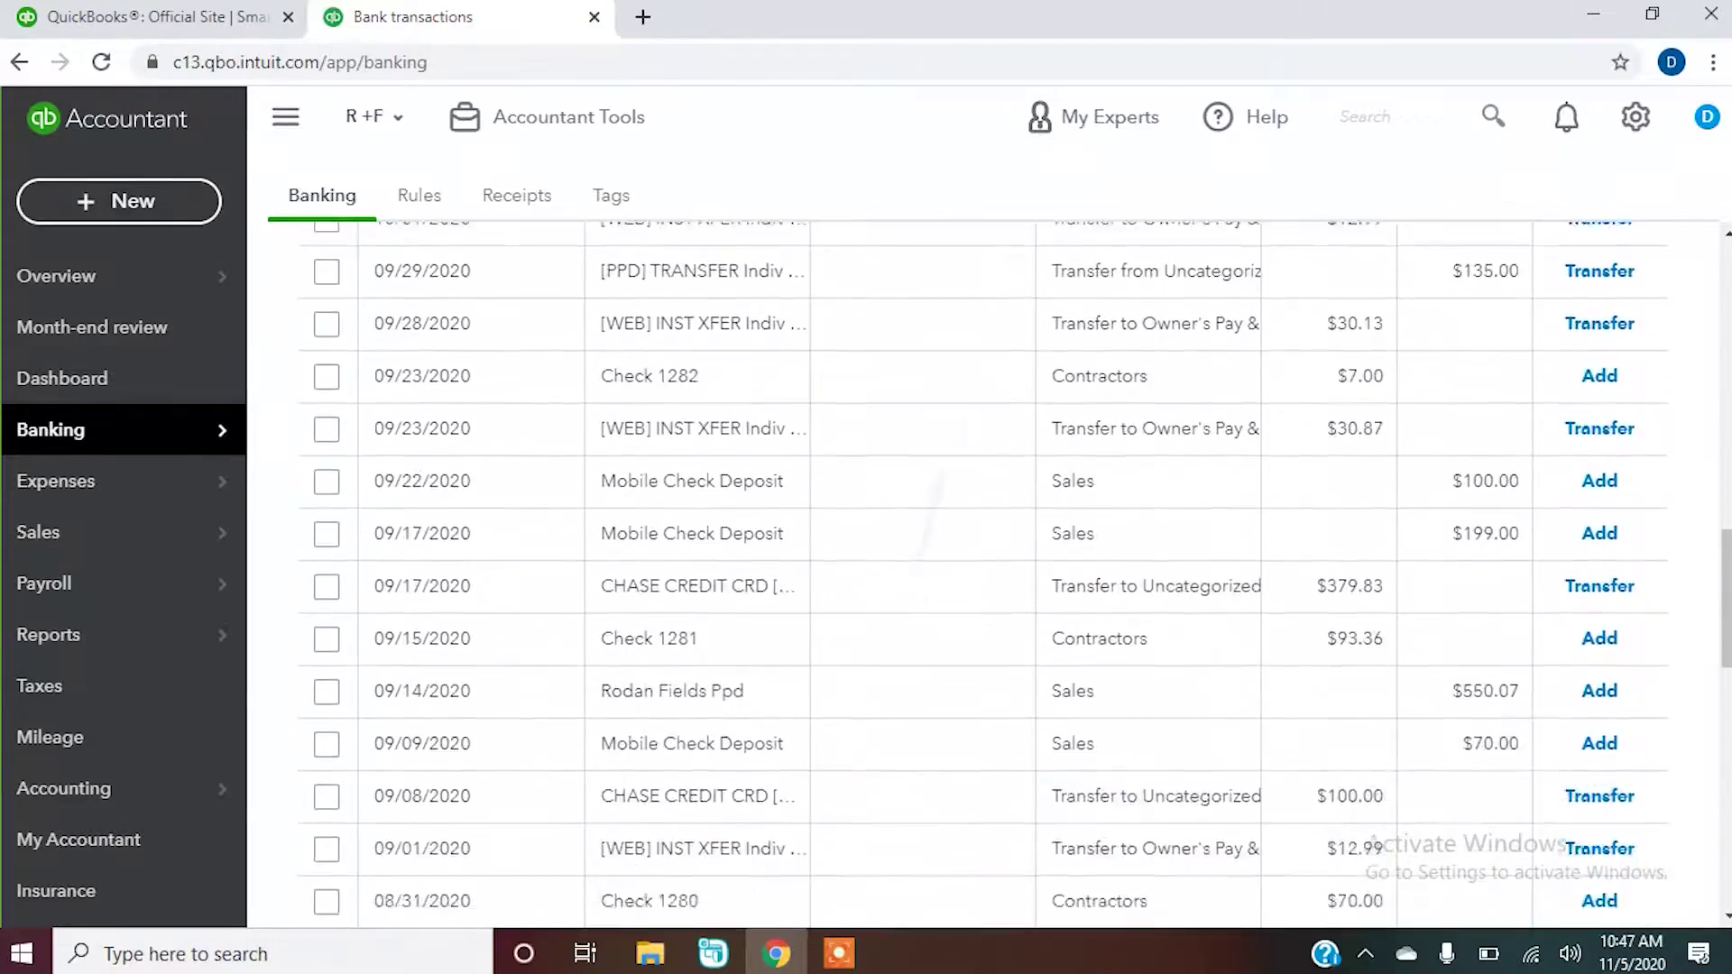
scroll(938, 361, down, 7)
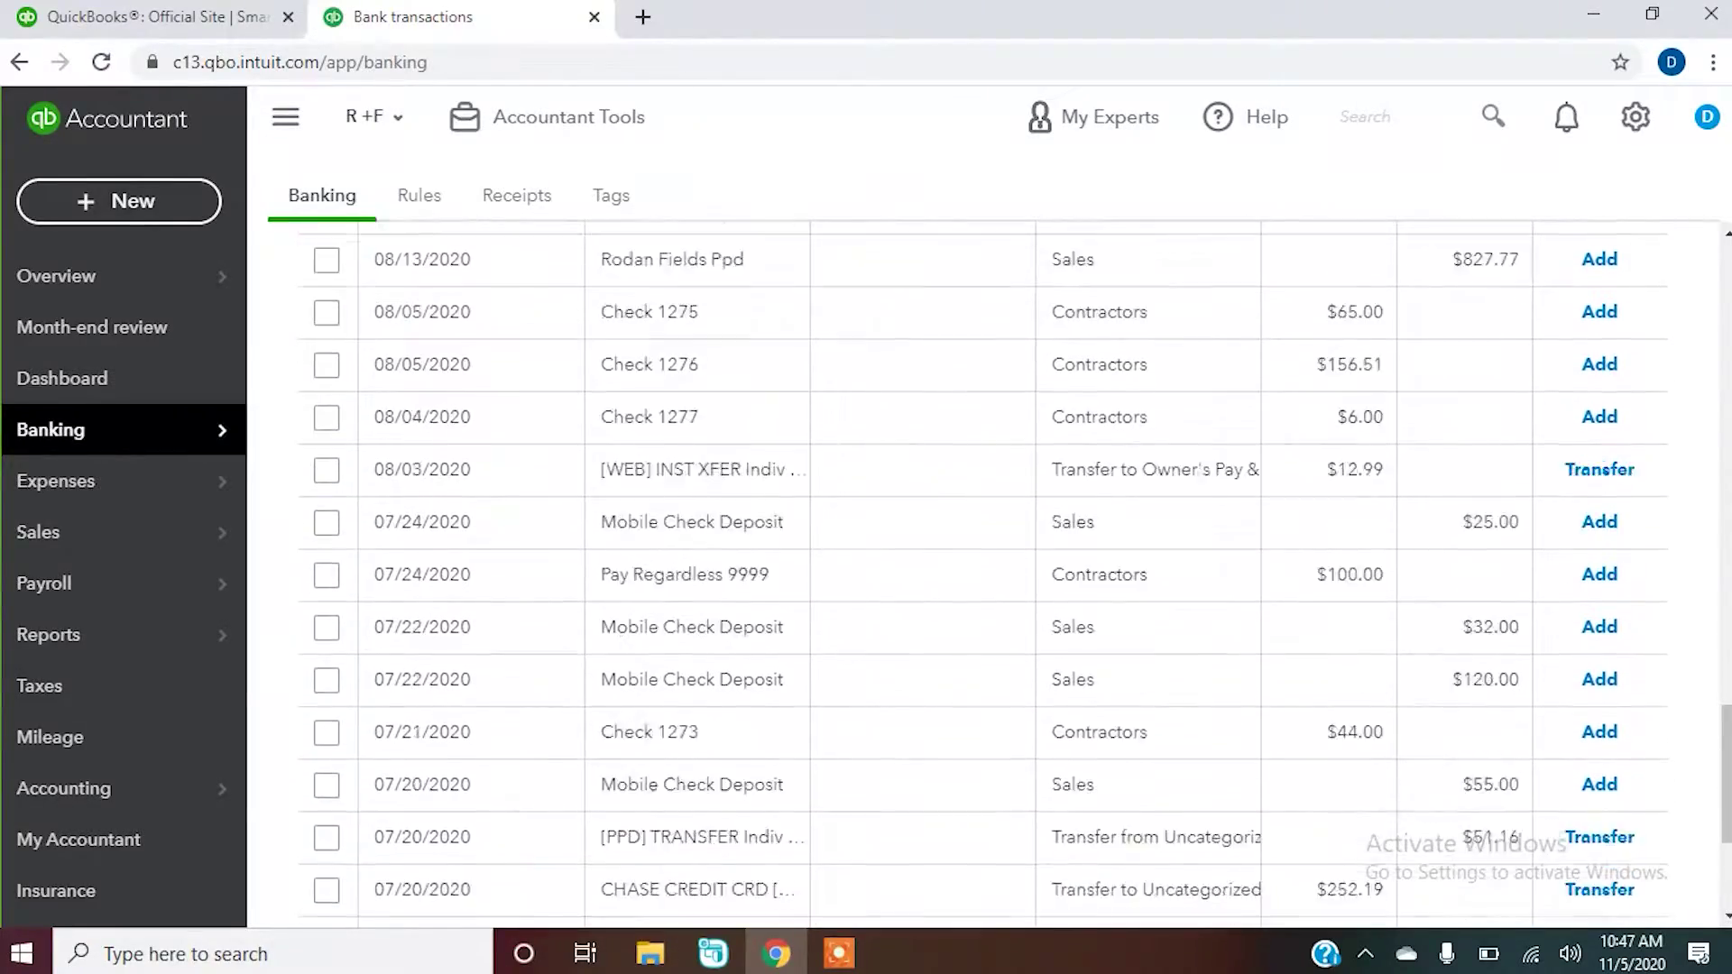
scroll(938, 361, up, 20)
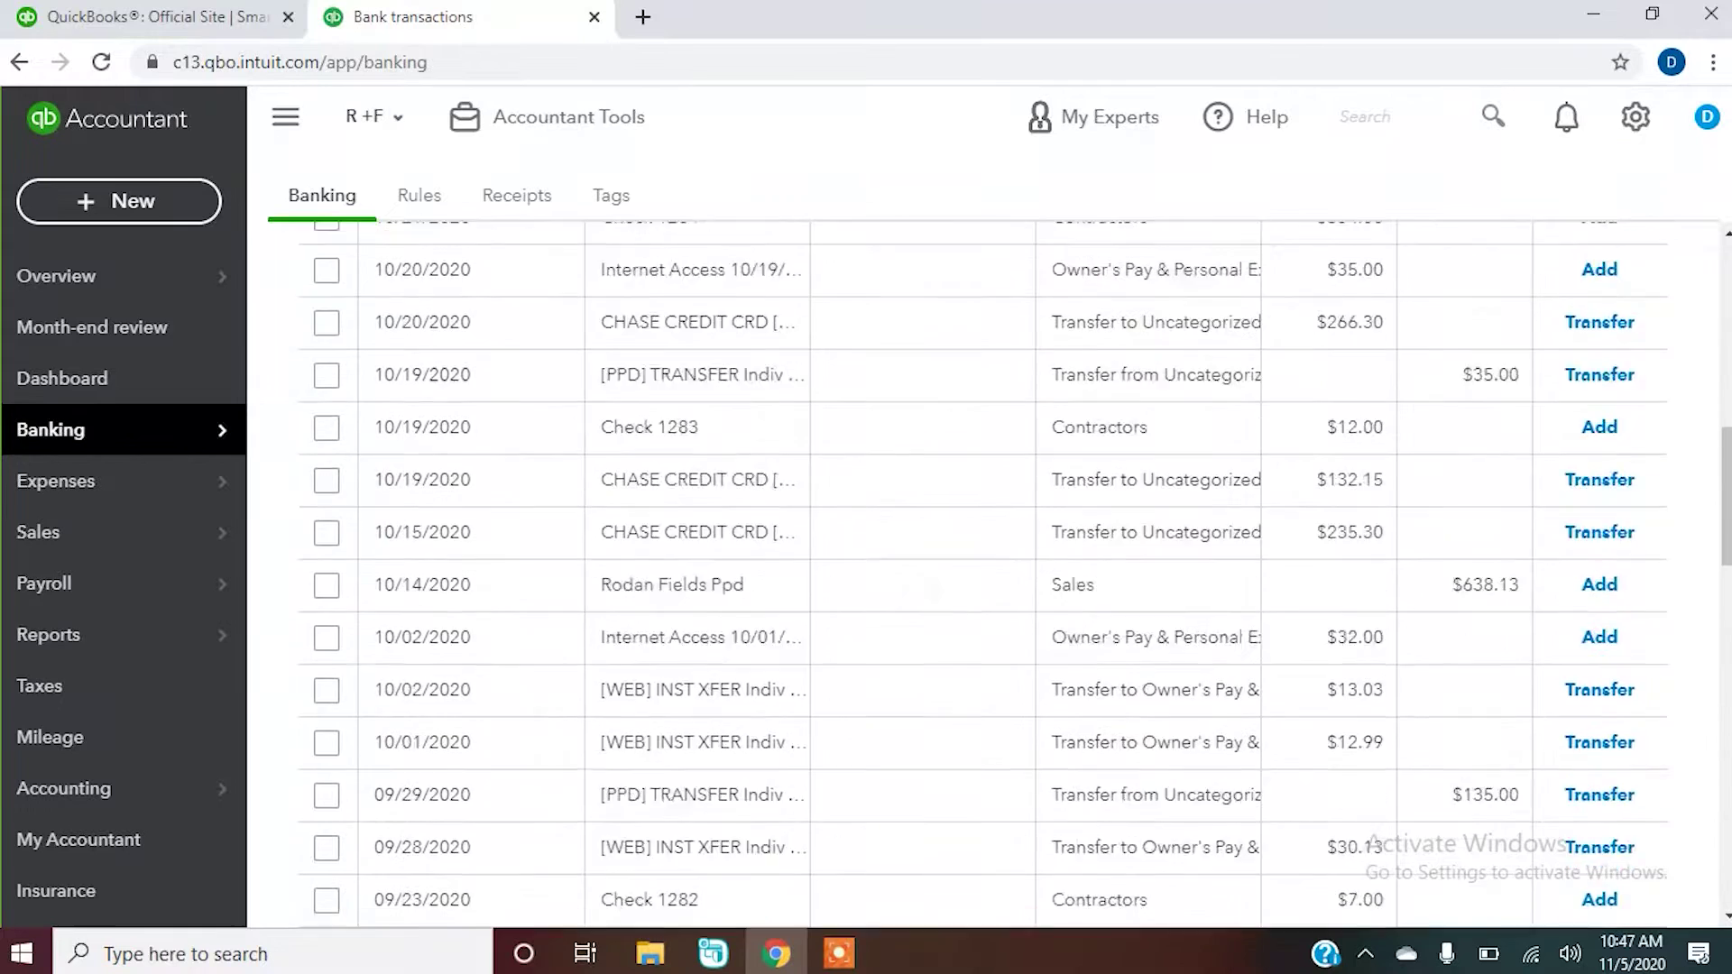
scroll(989, 574, up, 1)
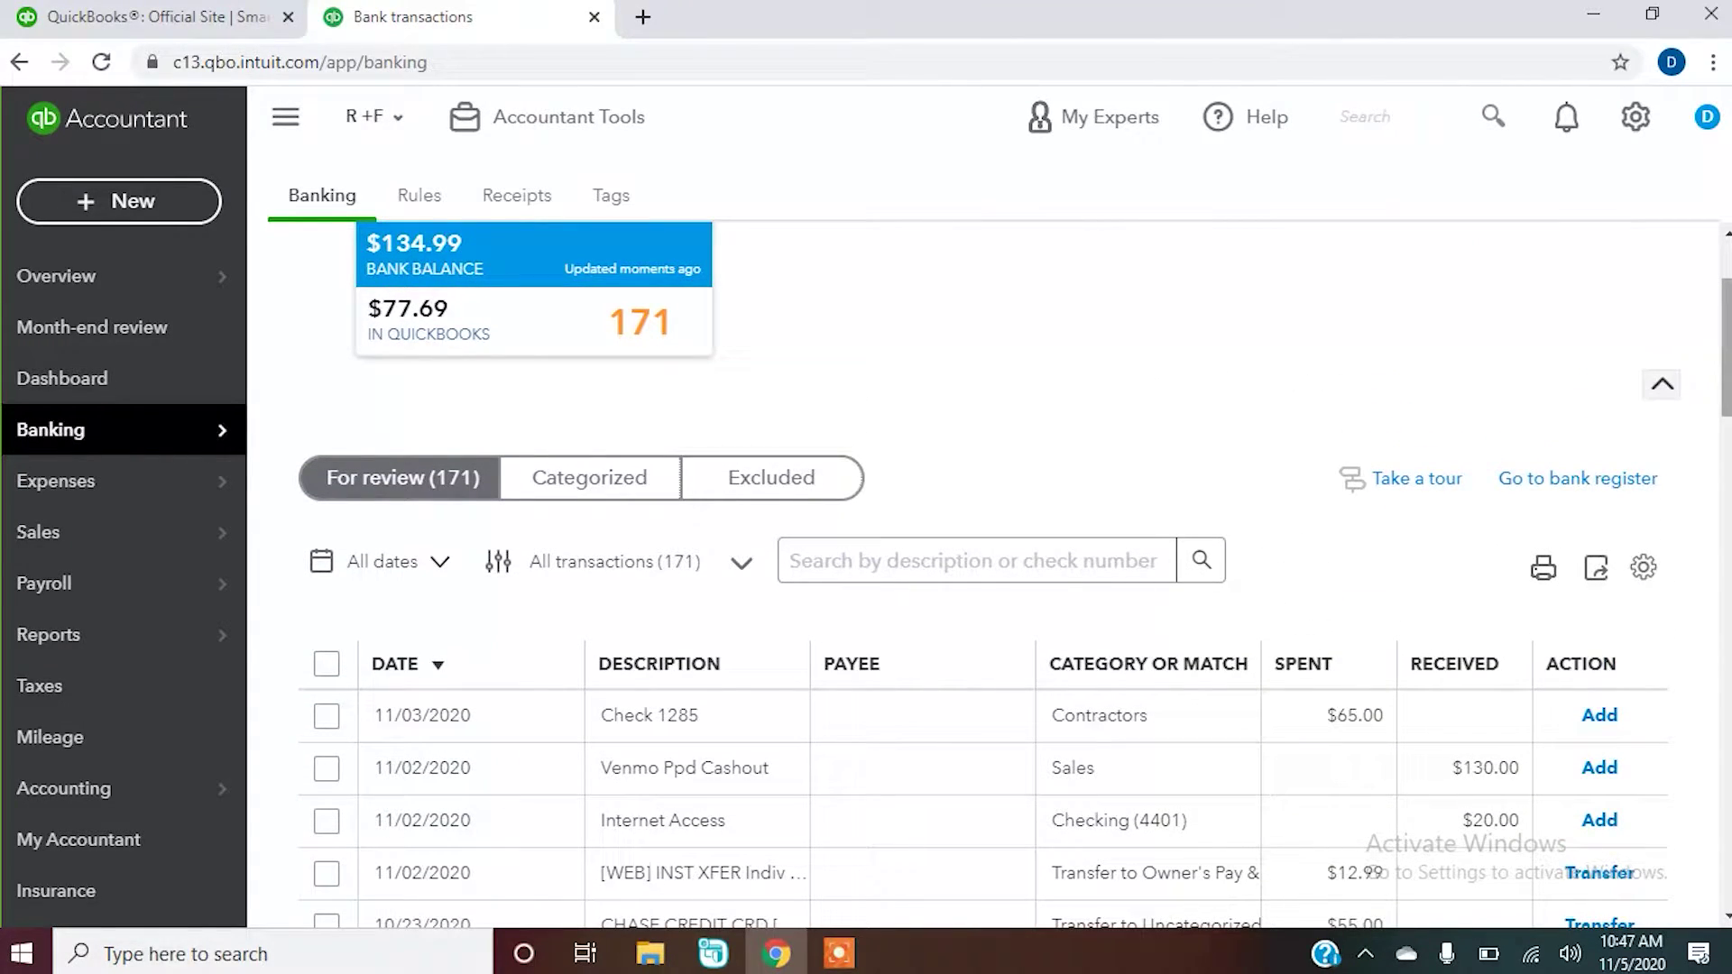
scroll(1015, 574, down, 3)
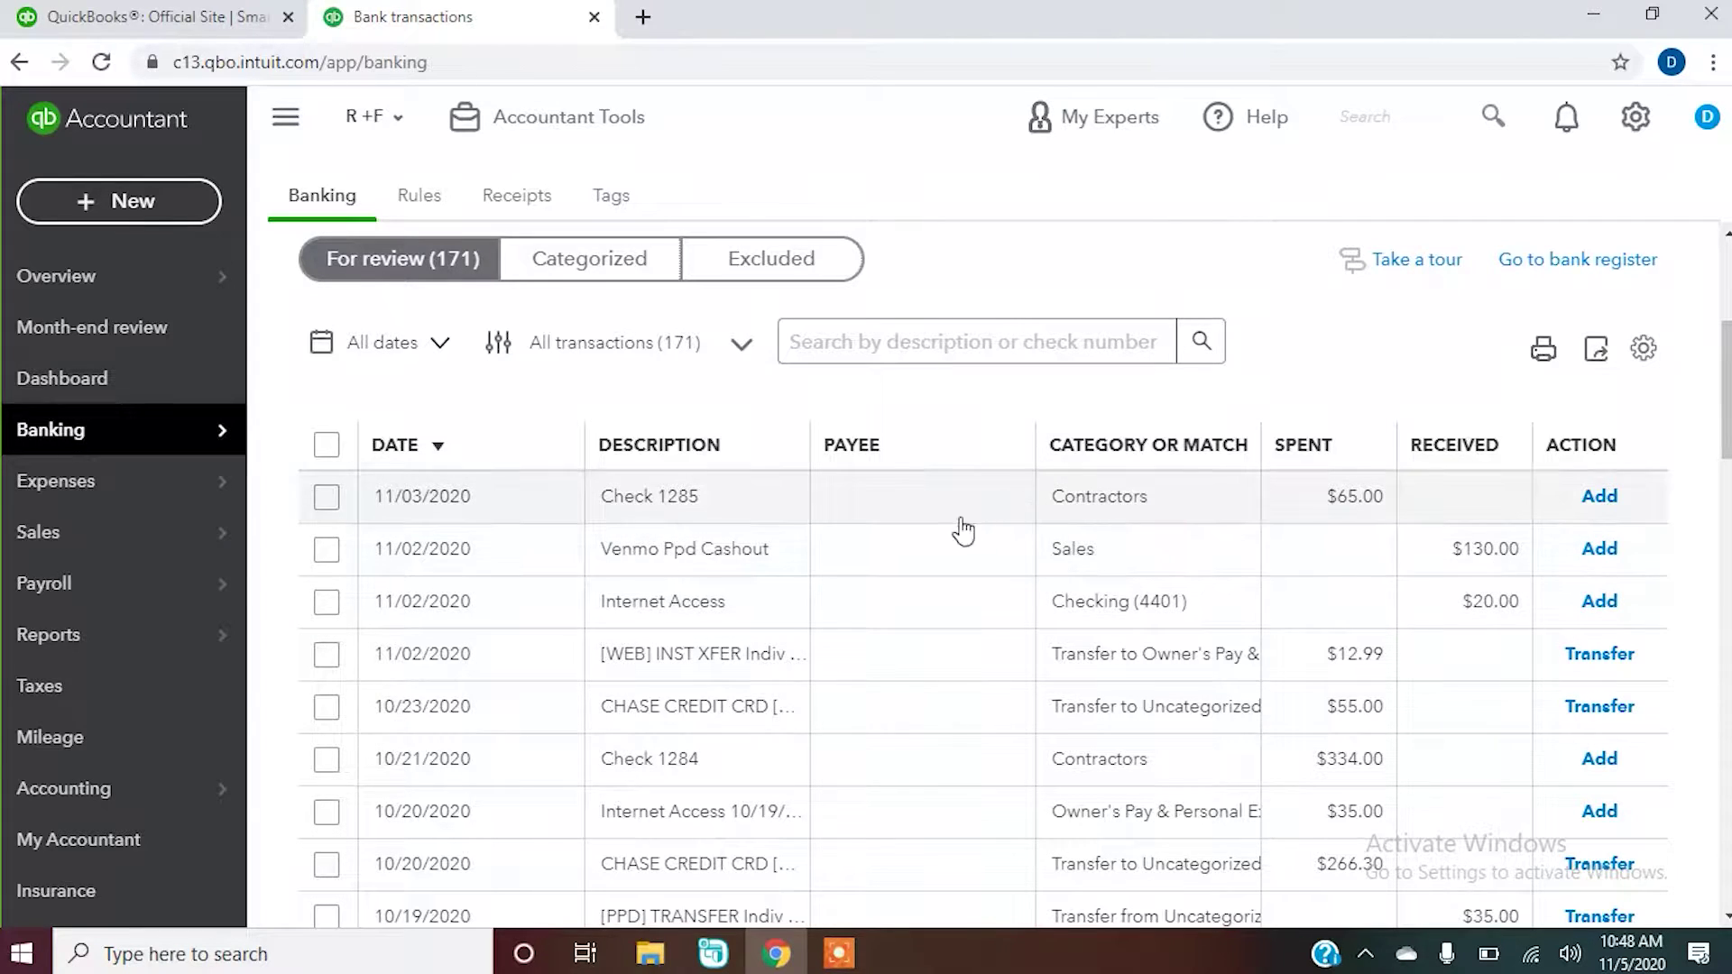
click(1171, 559)
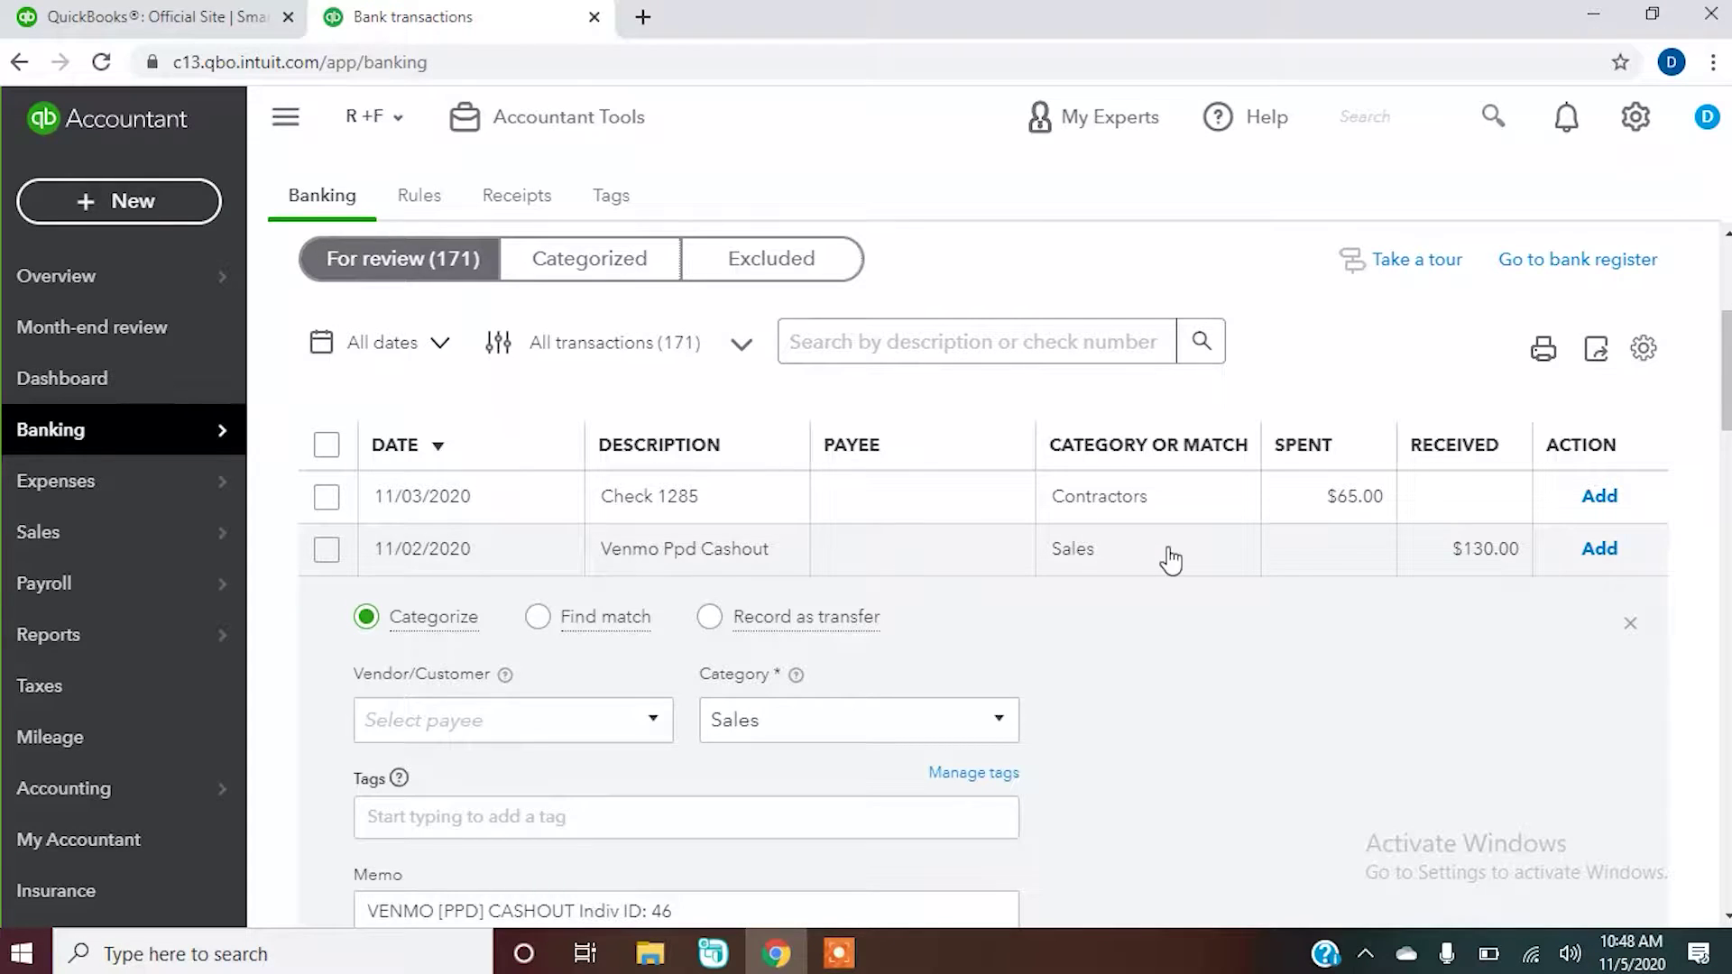
Step: Add the $130.00 Venmo Ppd Cashout deposit as Sales and begin Check 1285's payee
click(1601, 550)
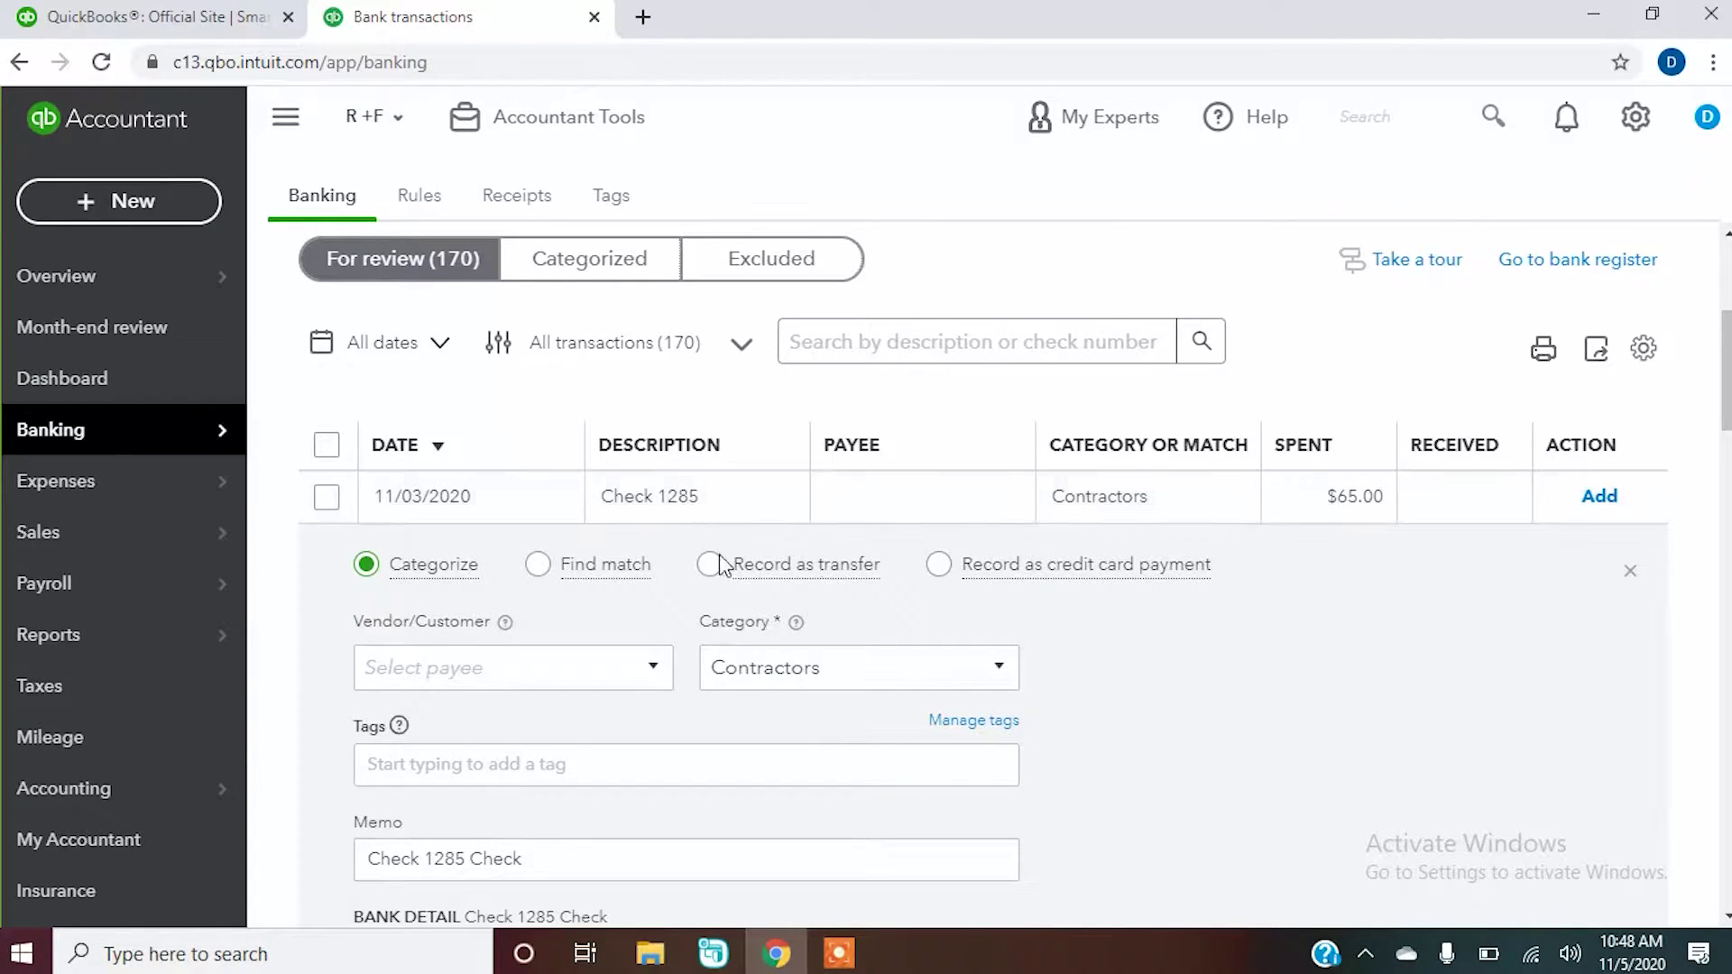
click(497, 674)
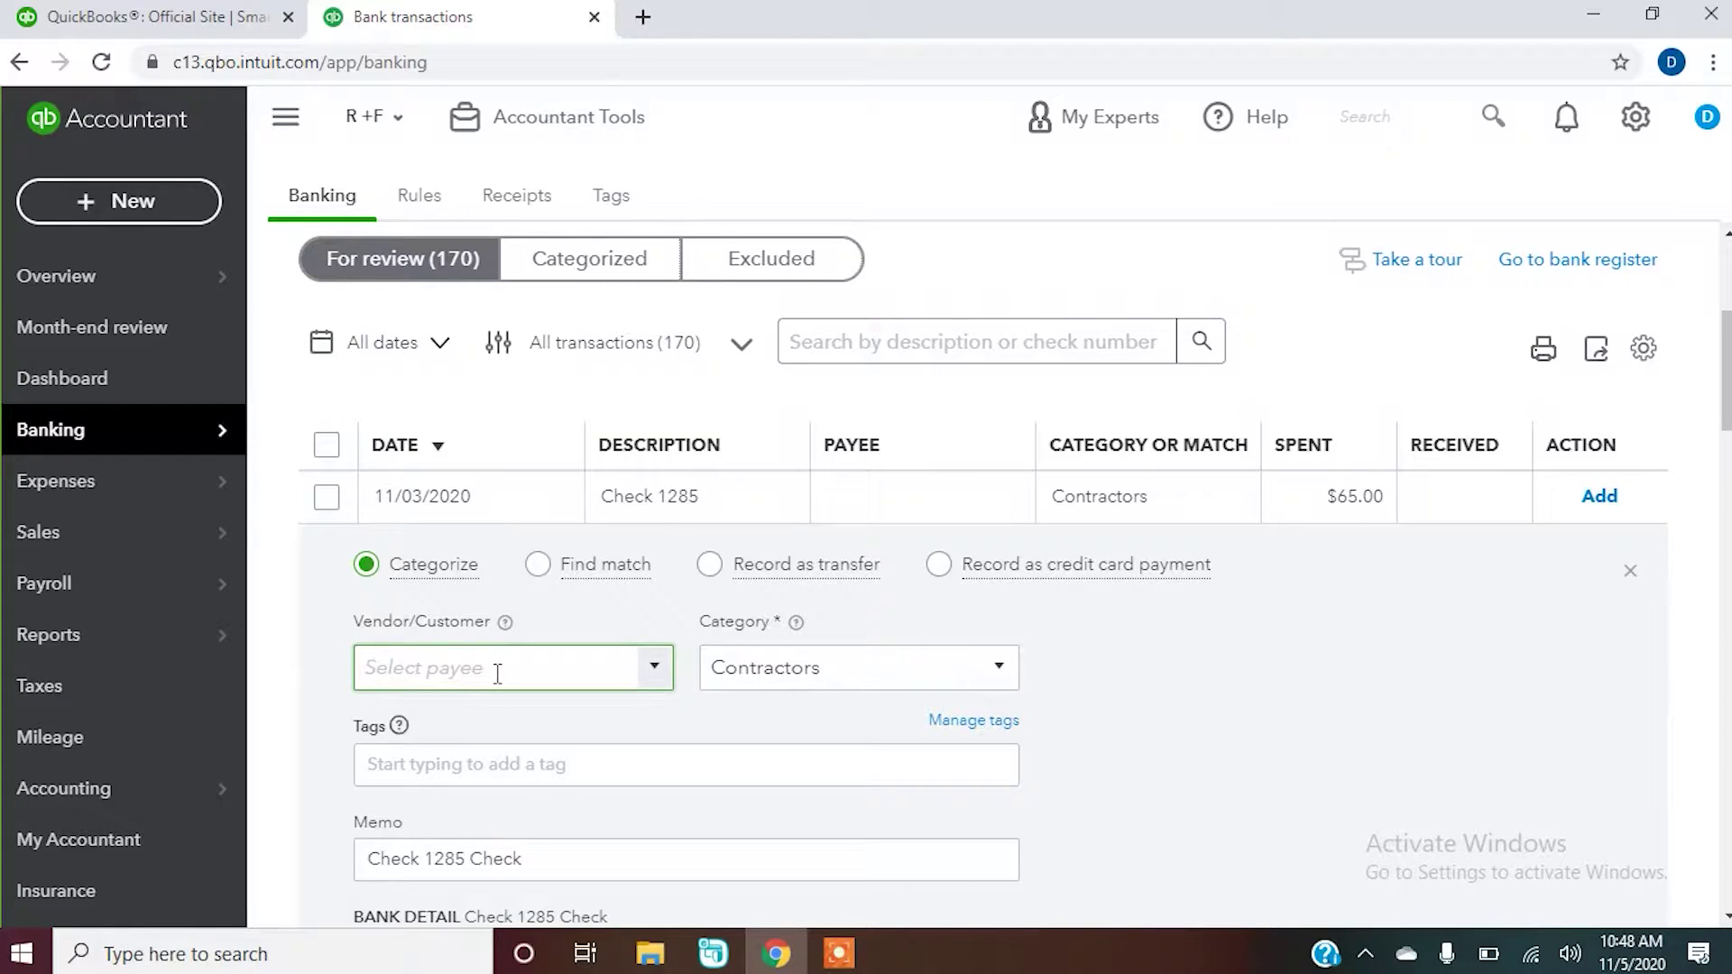
Step: Set Check 1285's payee to Walmart, saving it as a new vendor
text(WAlma)
key(BackSpace)
key(BackSpace)
key(BackSpace)
key(BackSpace)
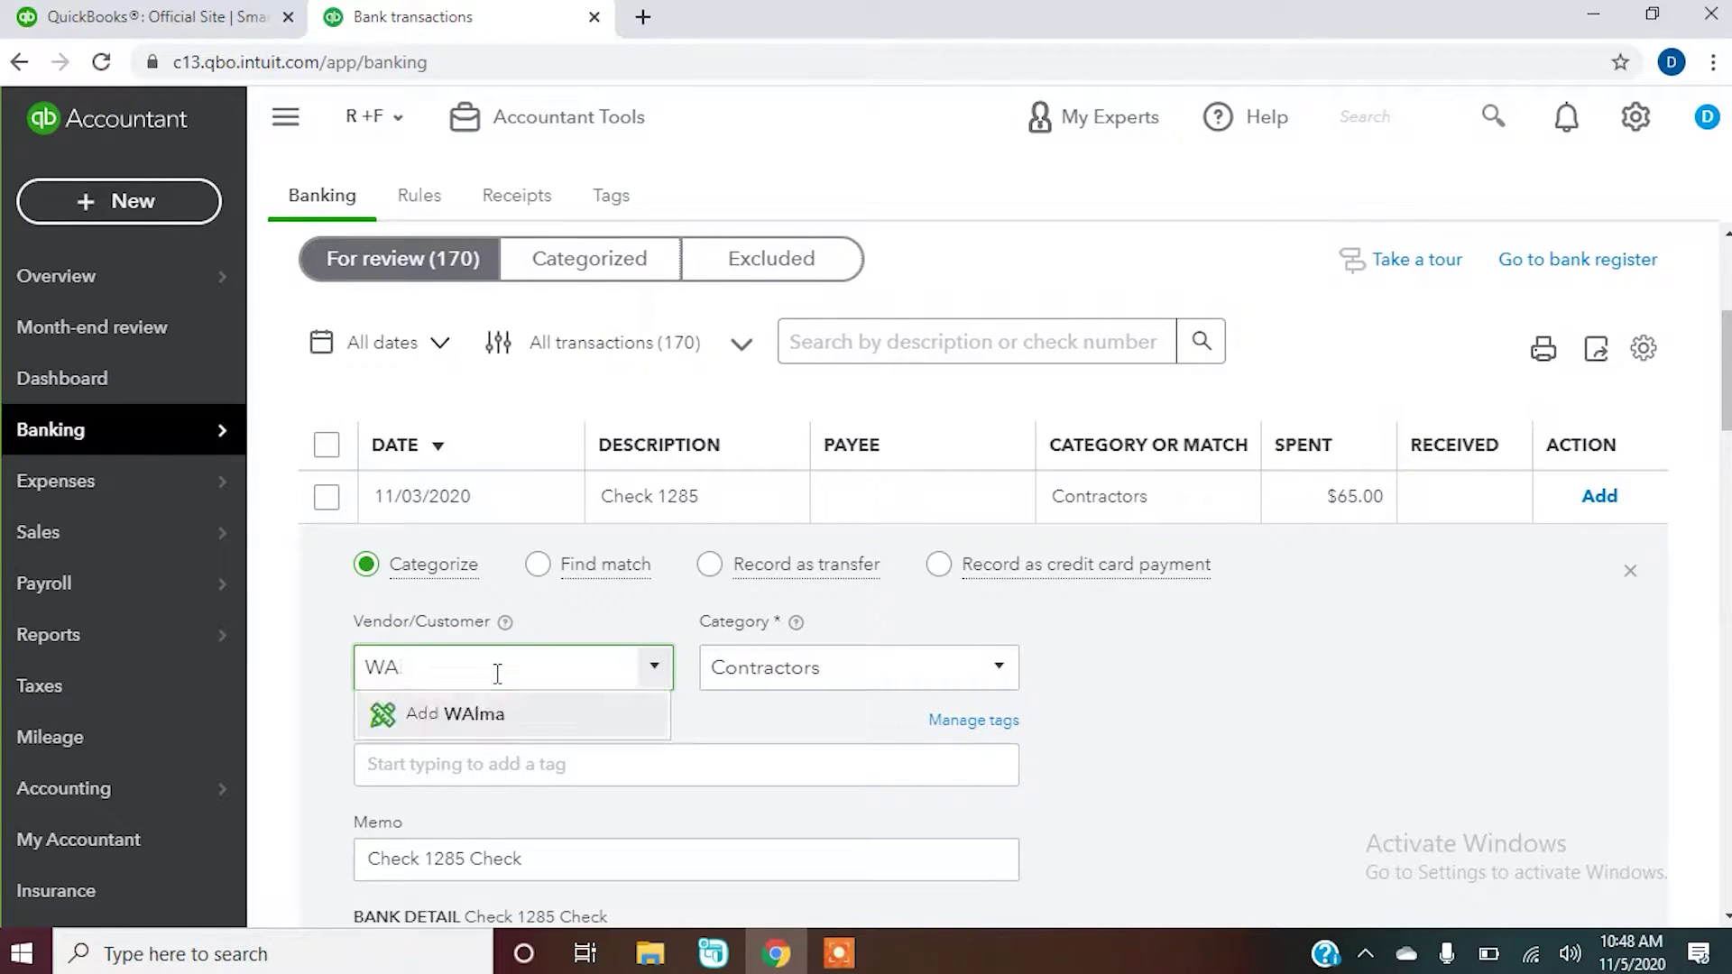
text(almart)
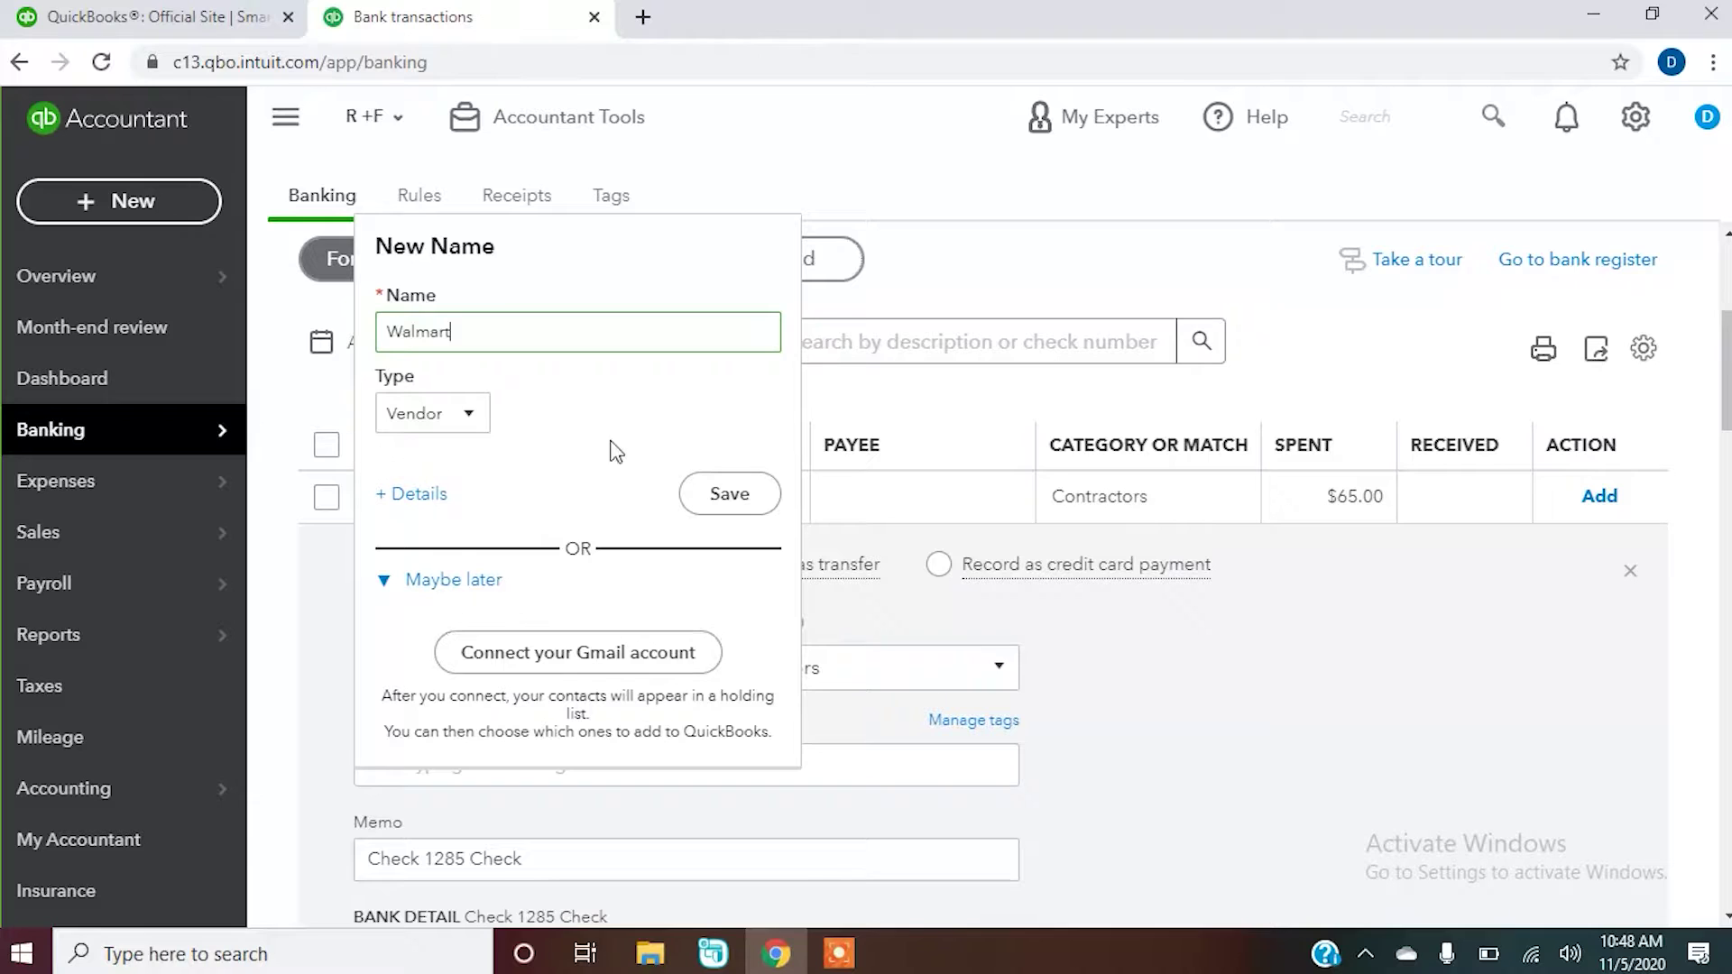
click(756, 495)
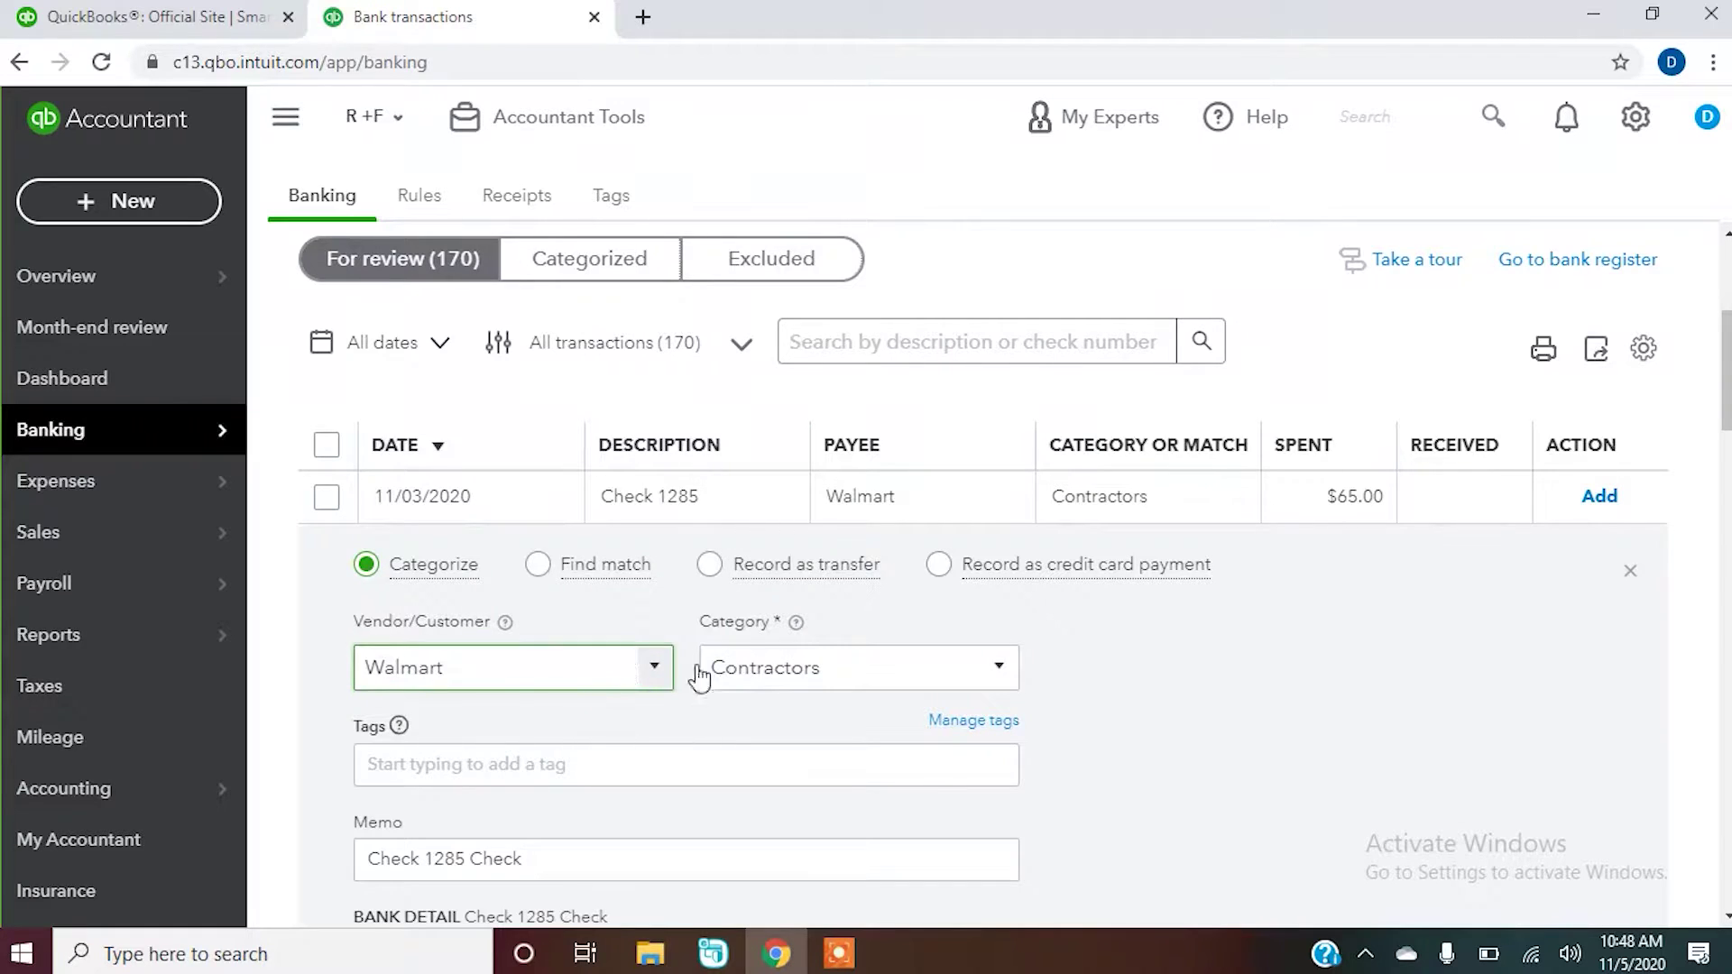
Step: Categorize the $65.00 Walmart check as Office Supplies & Software and add it
click(706, 674)
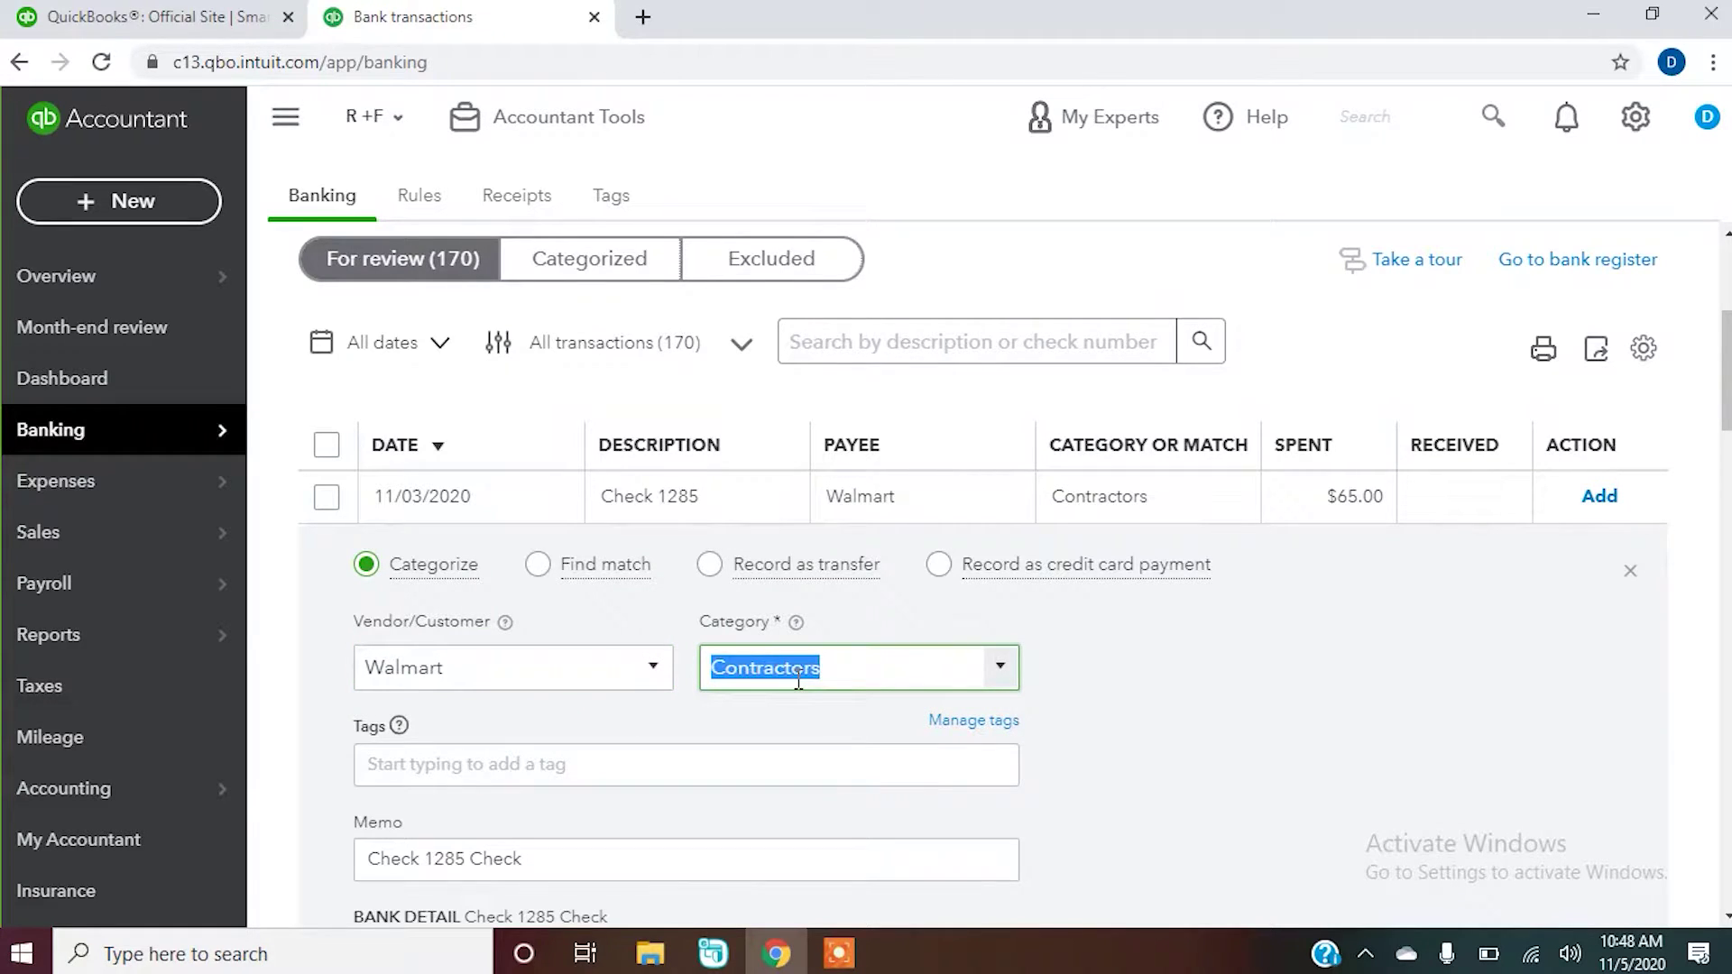
text(Suppli)
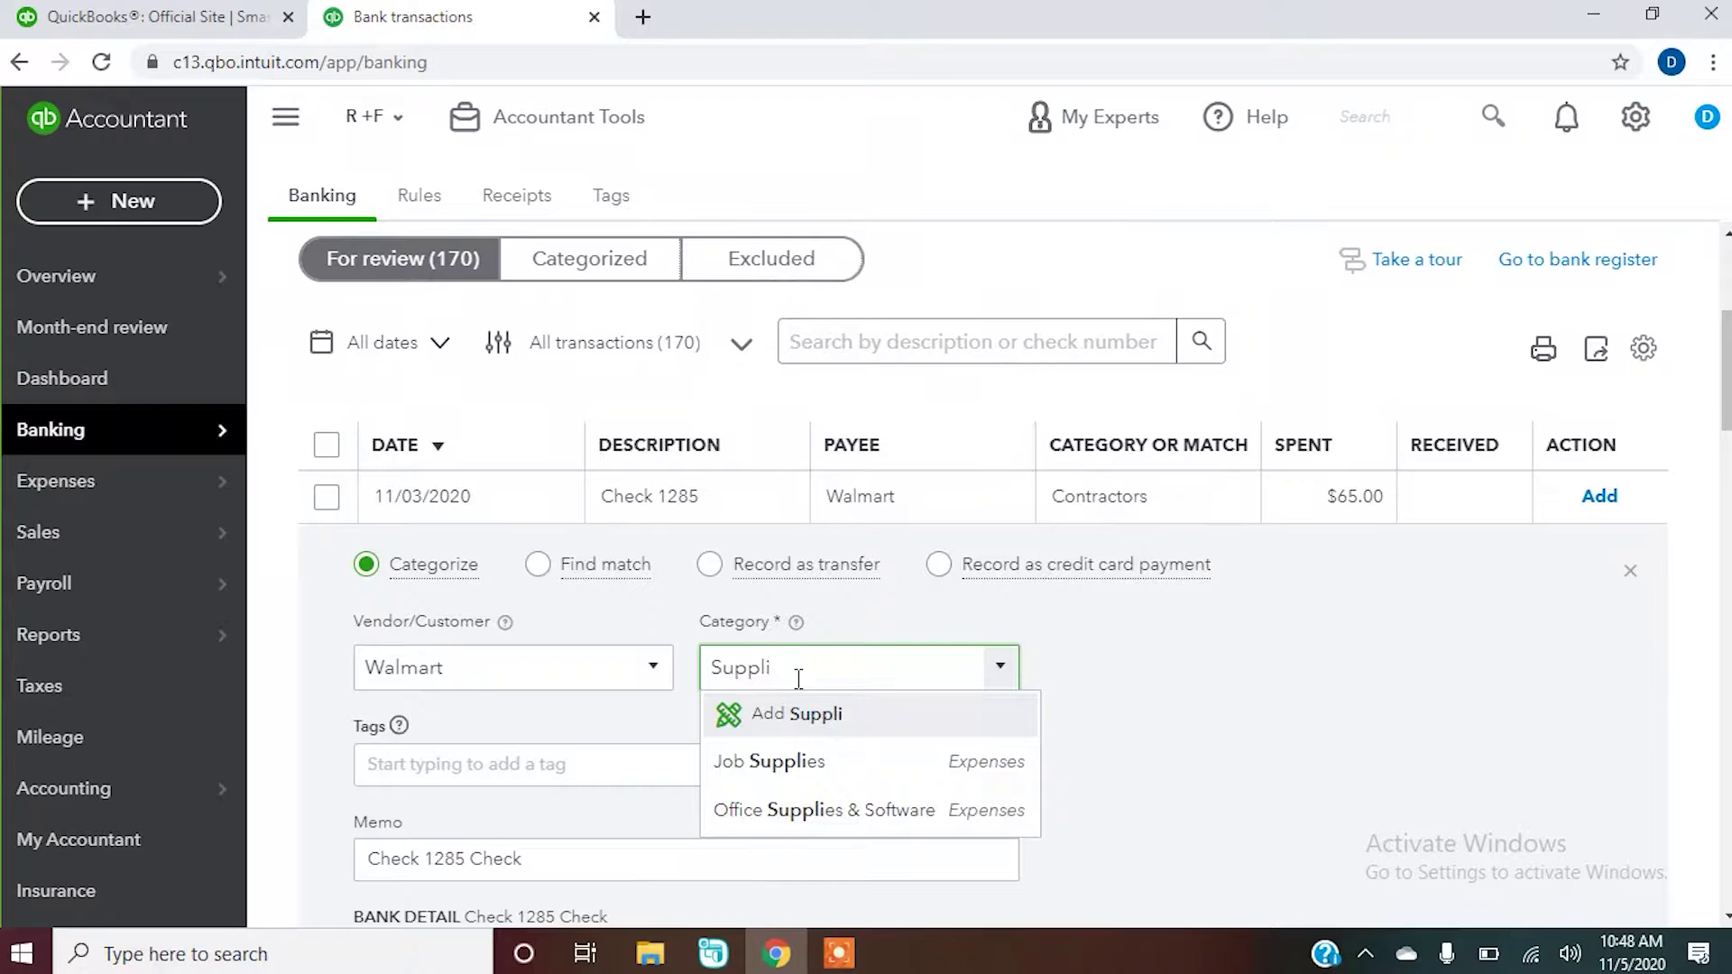
click(828, 819)
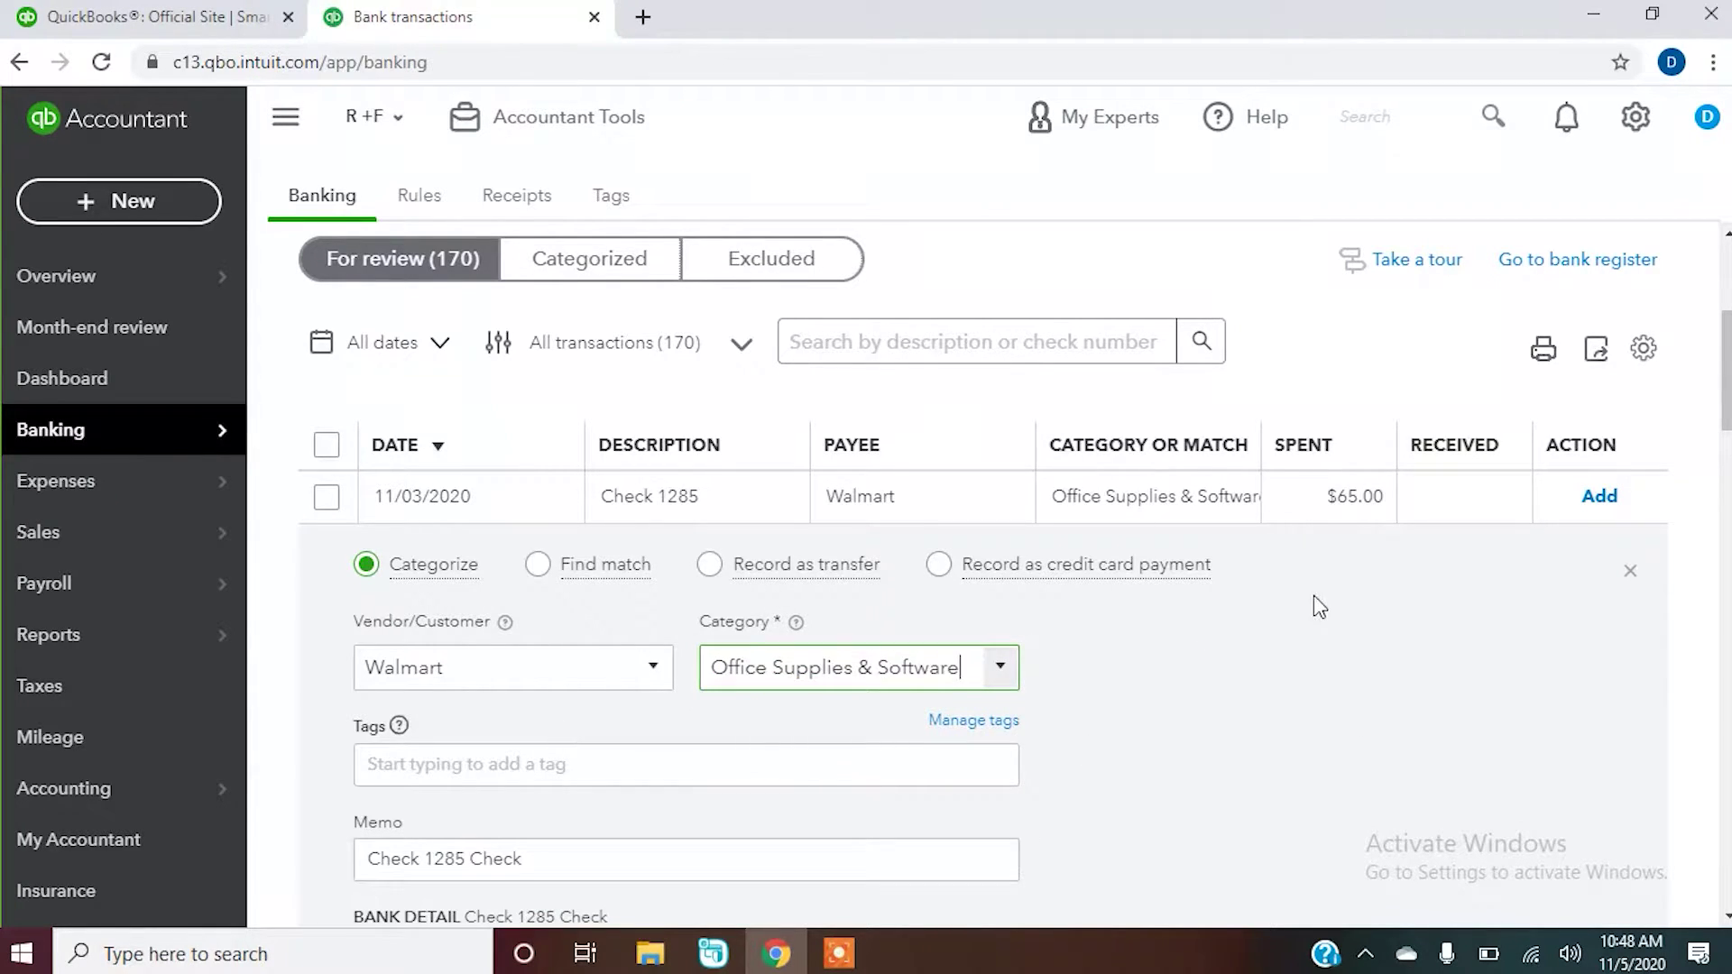
click(1601, 496)
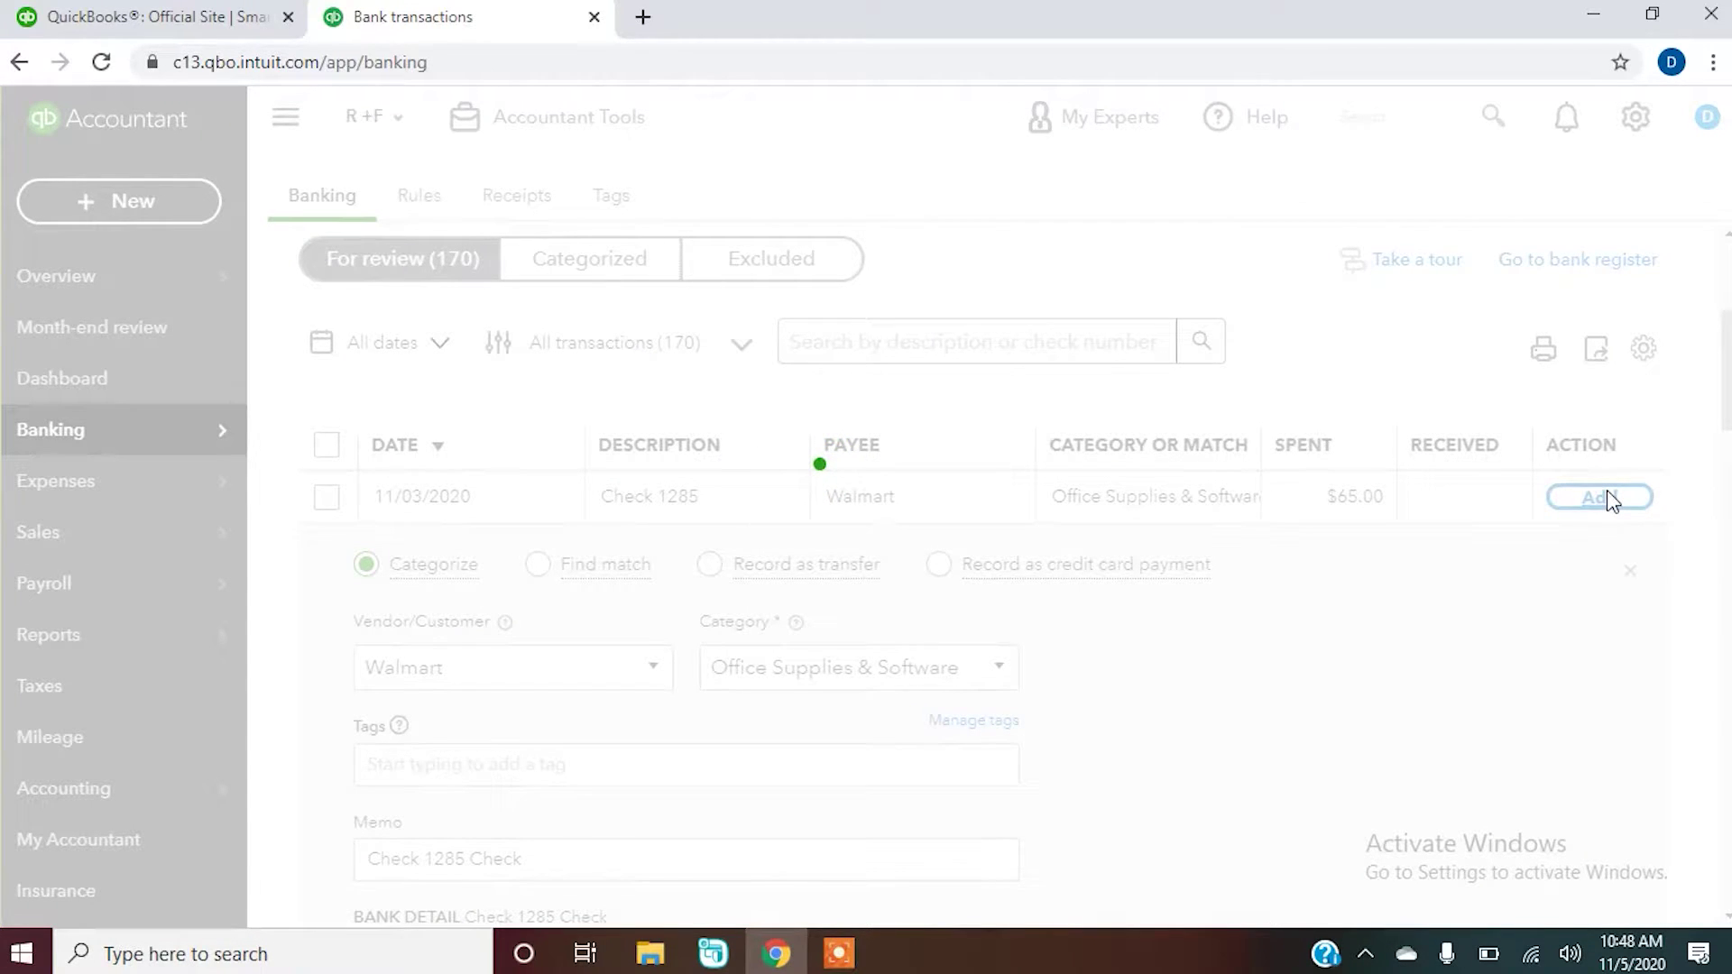
Step: Expand the 10/20 $35.00 Internet Access charge for categorizing
scroll(1610, 503, down, 3)
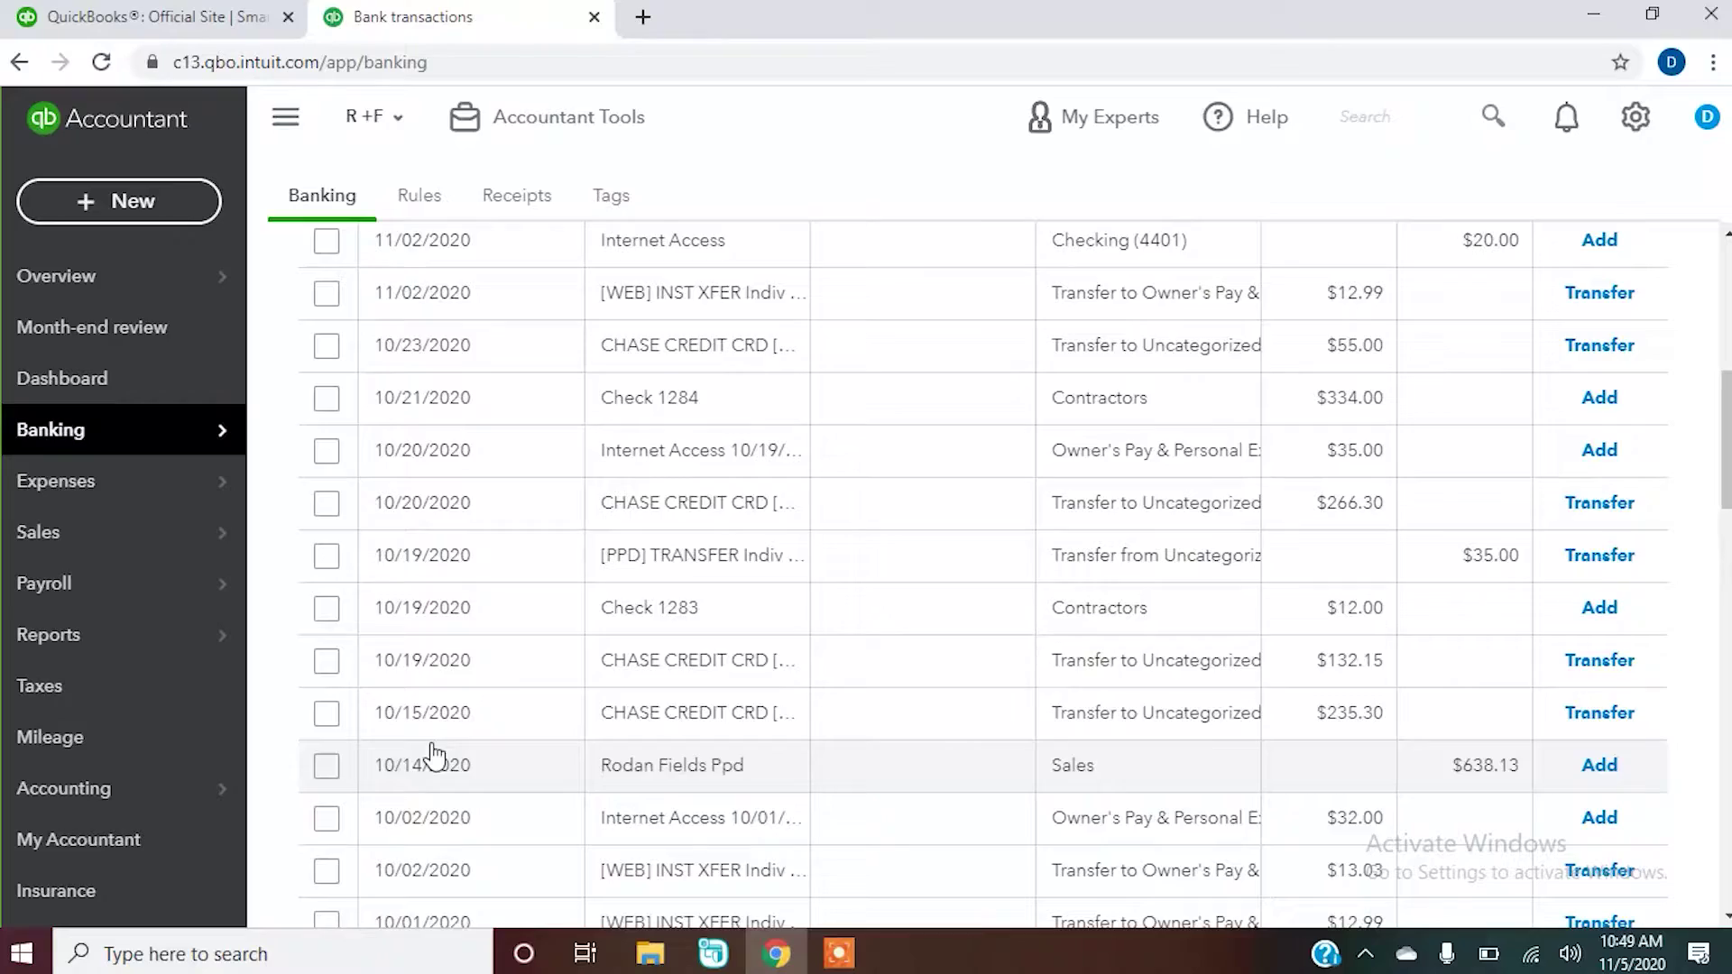
scroll(992, 578, up, 2)
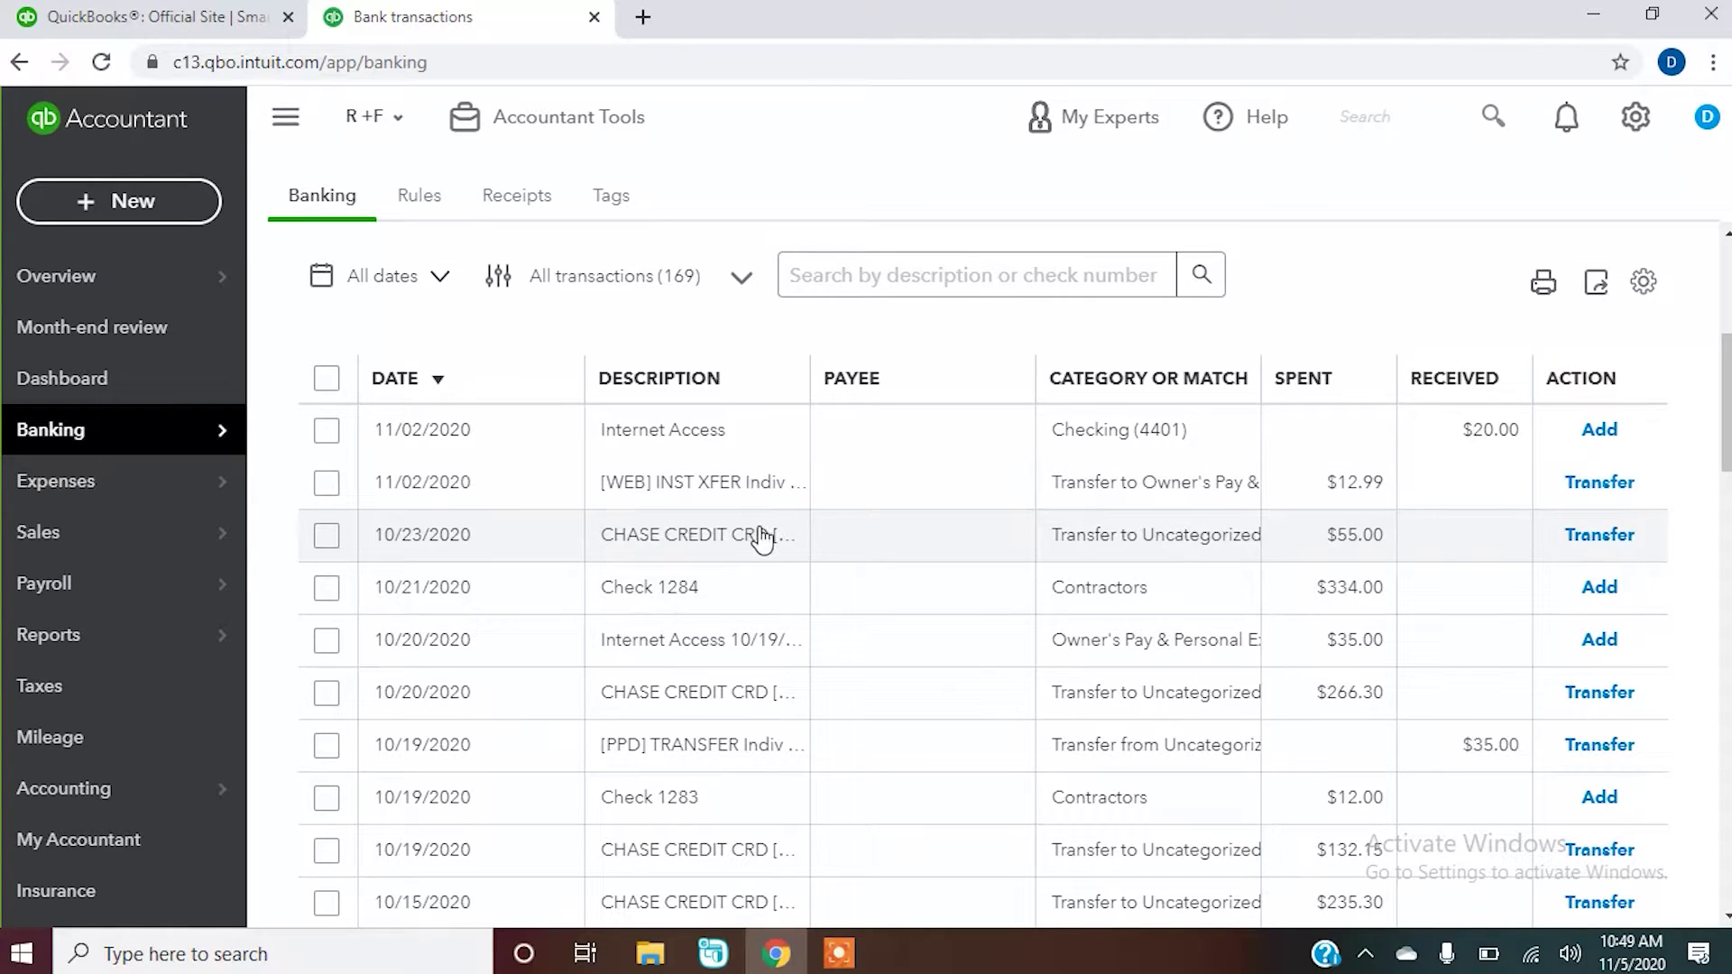
click(705, 642)
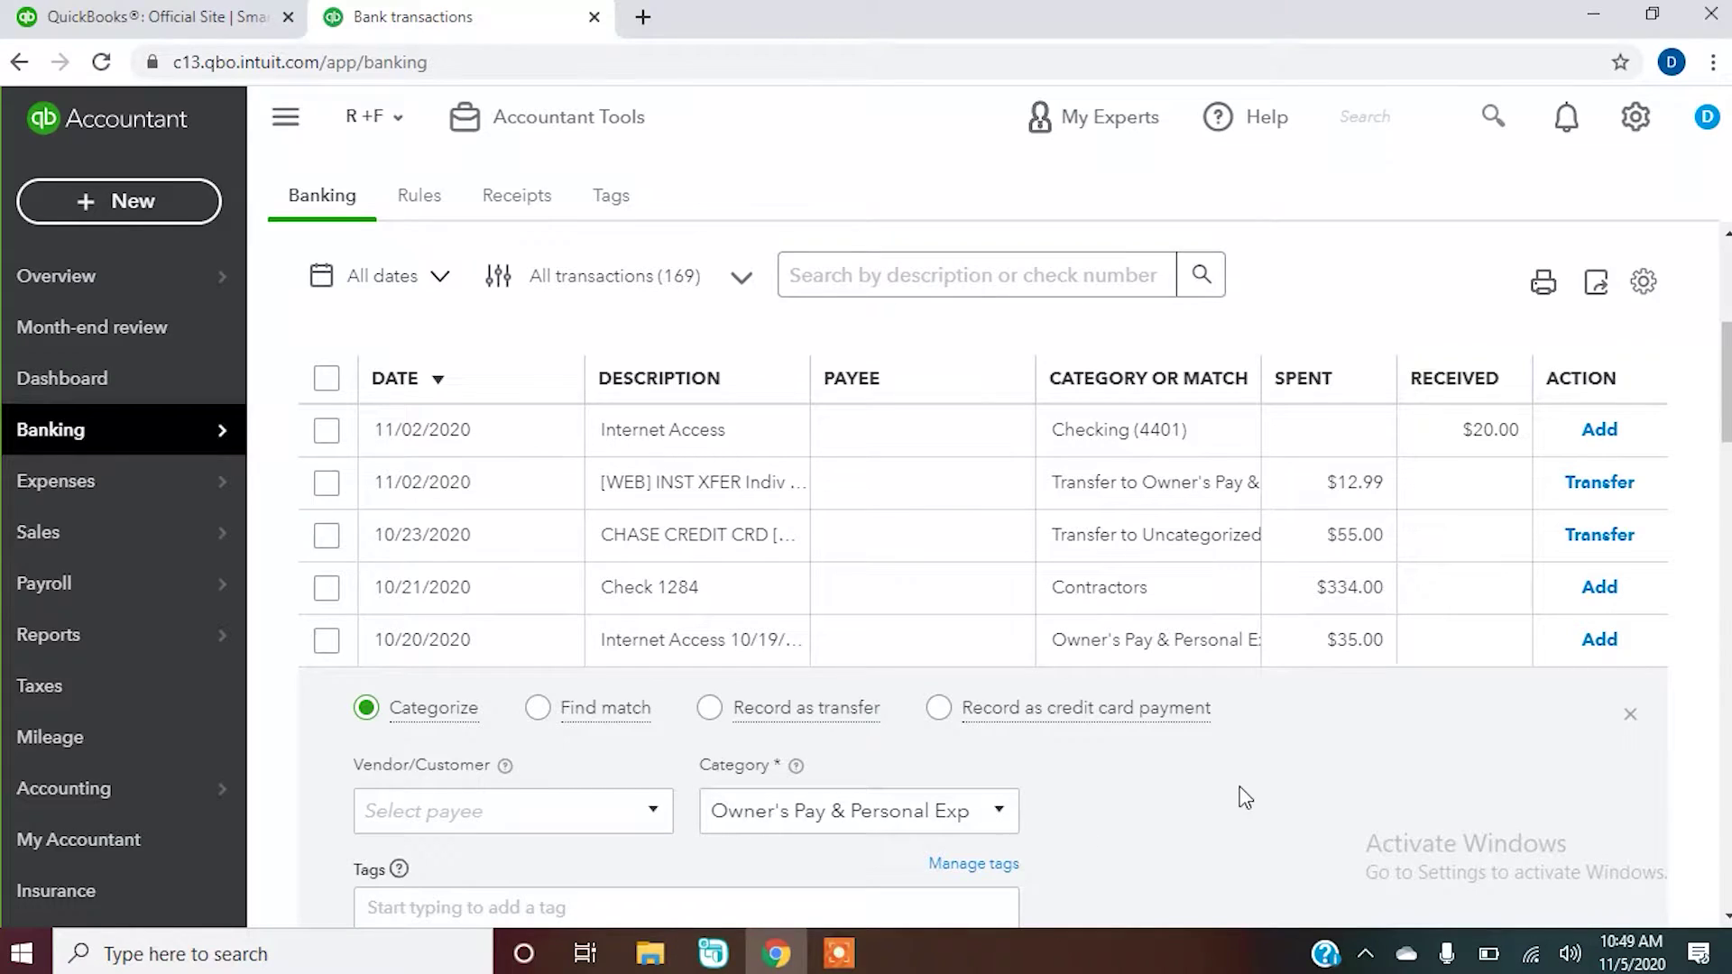
scroll(1234, 790, down, 3)
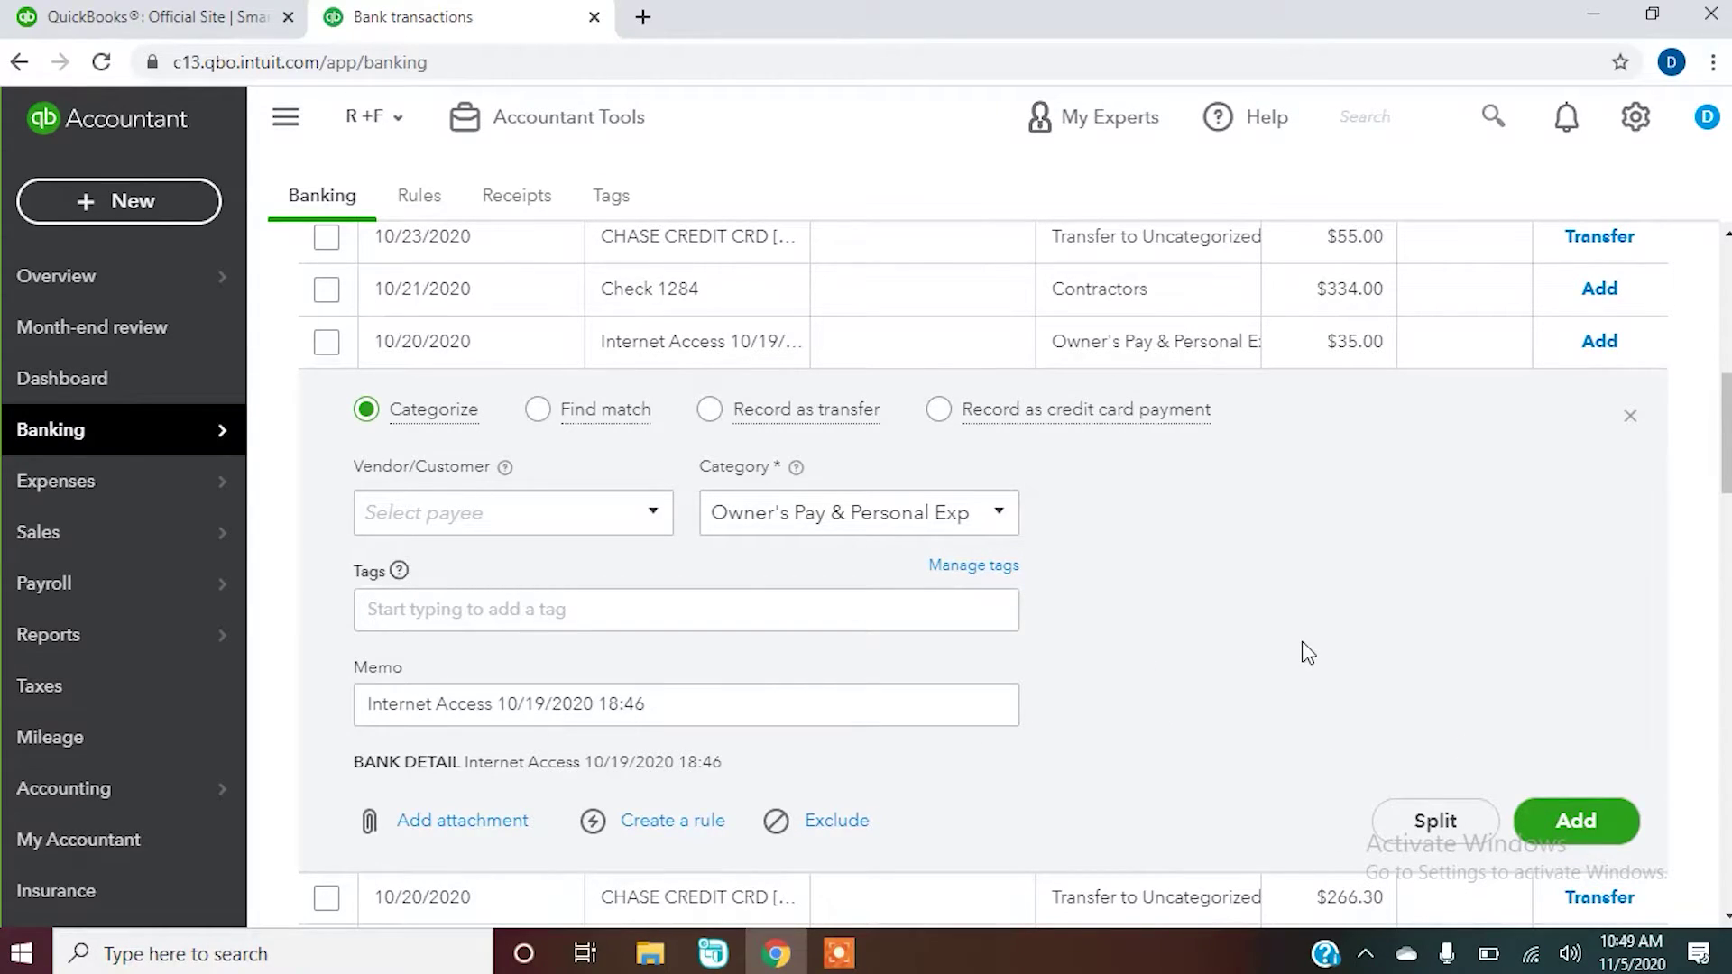
scroll(1308, 651, down, 4)
scroll(1308, 652, up, 5)
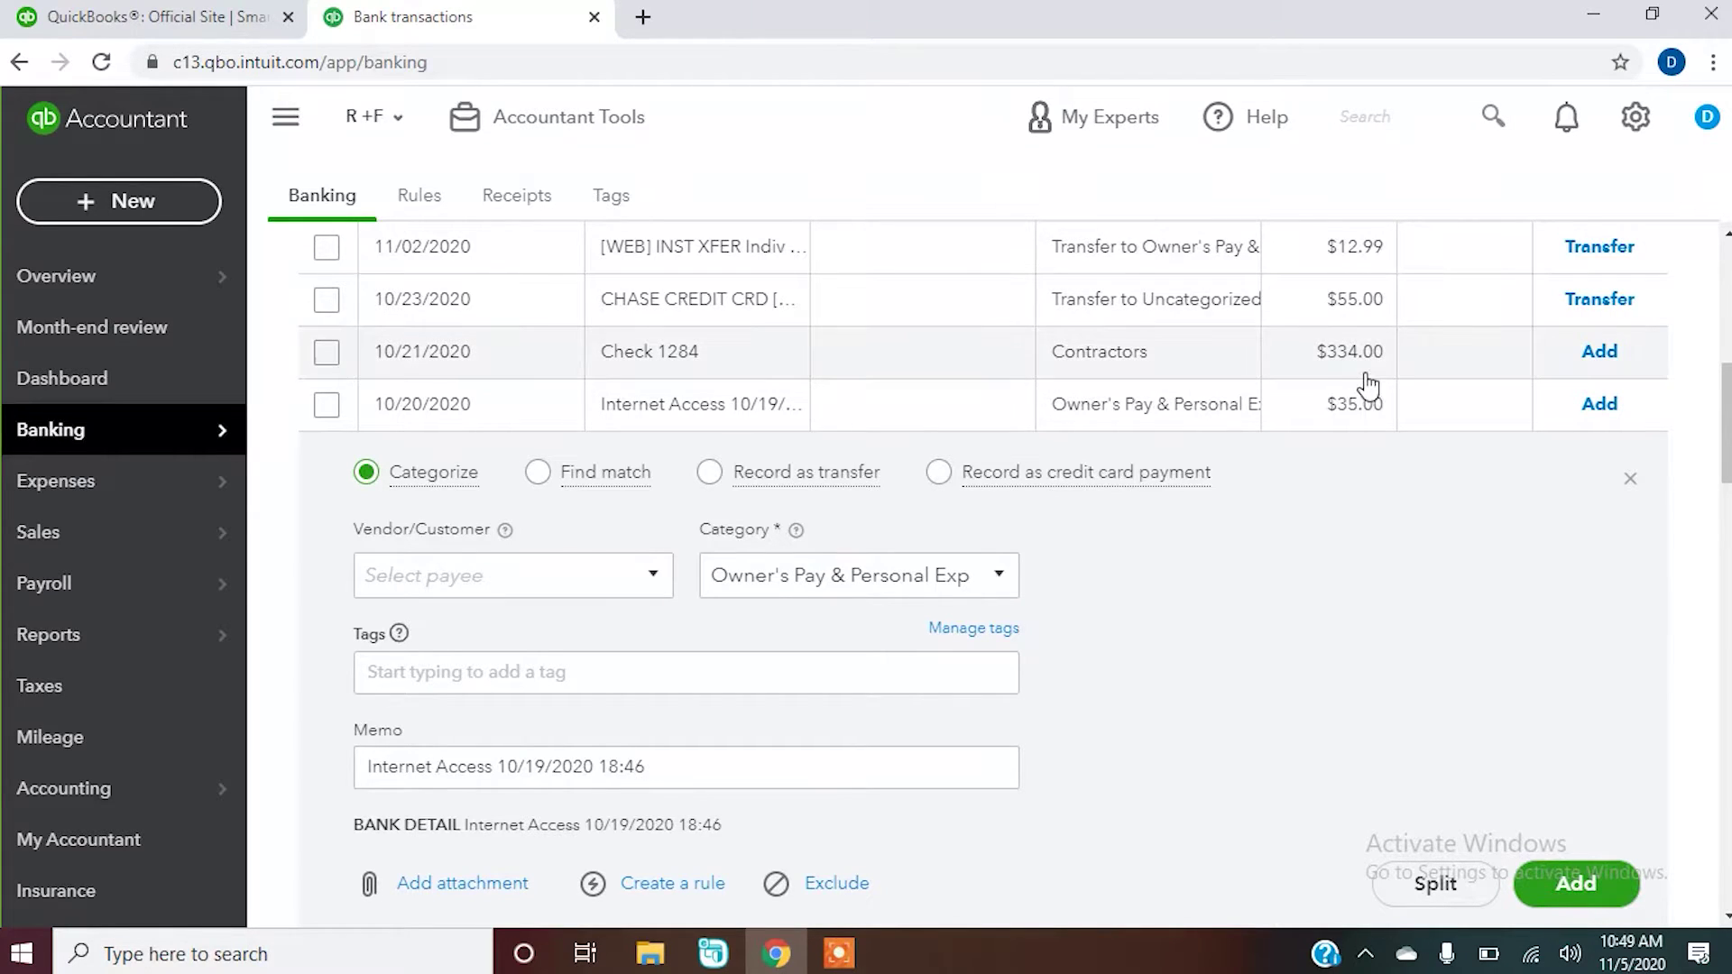
Step: Add the internet charge as Owner's Pay & Personal Expenses and the Rodan Fields deposit as Sales
click(1595, 408)
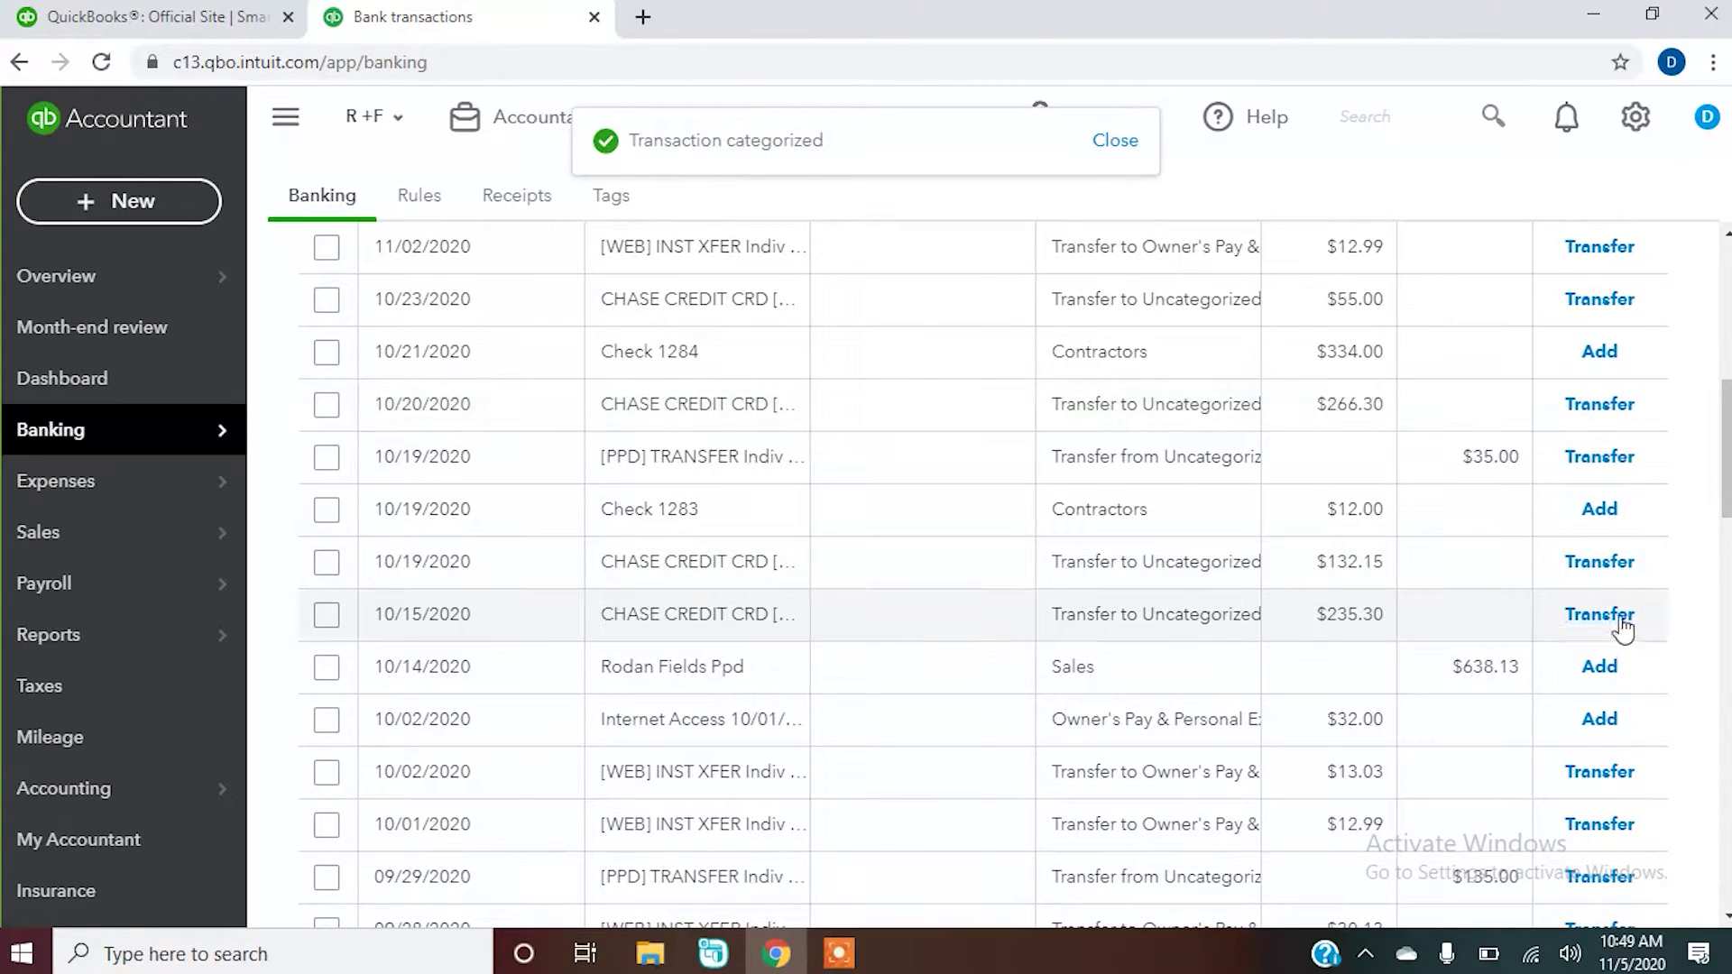
click(1605, 670)
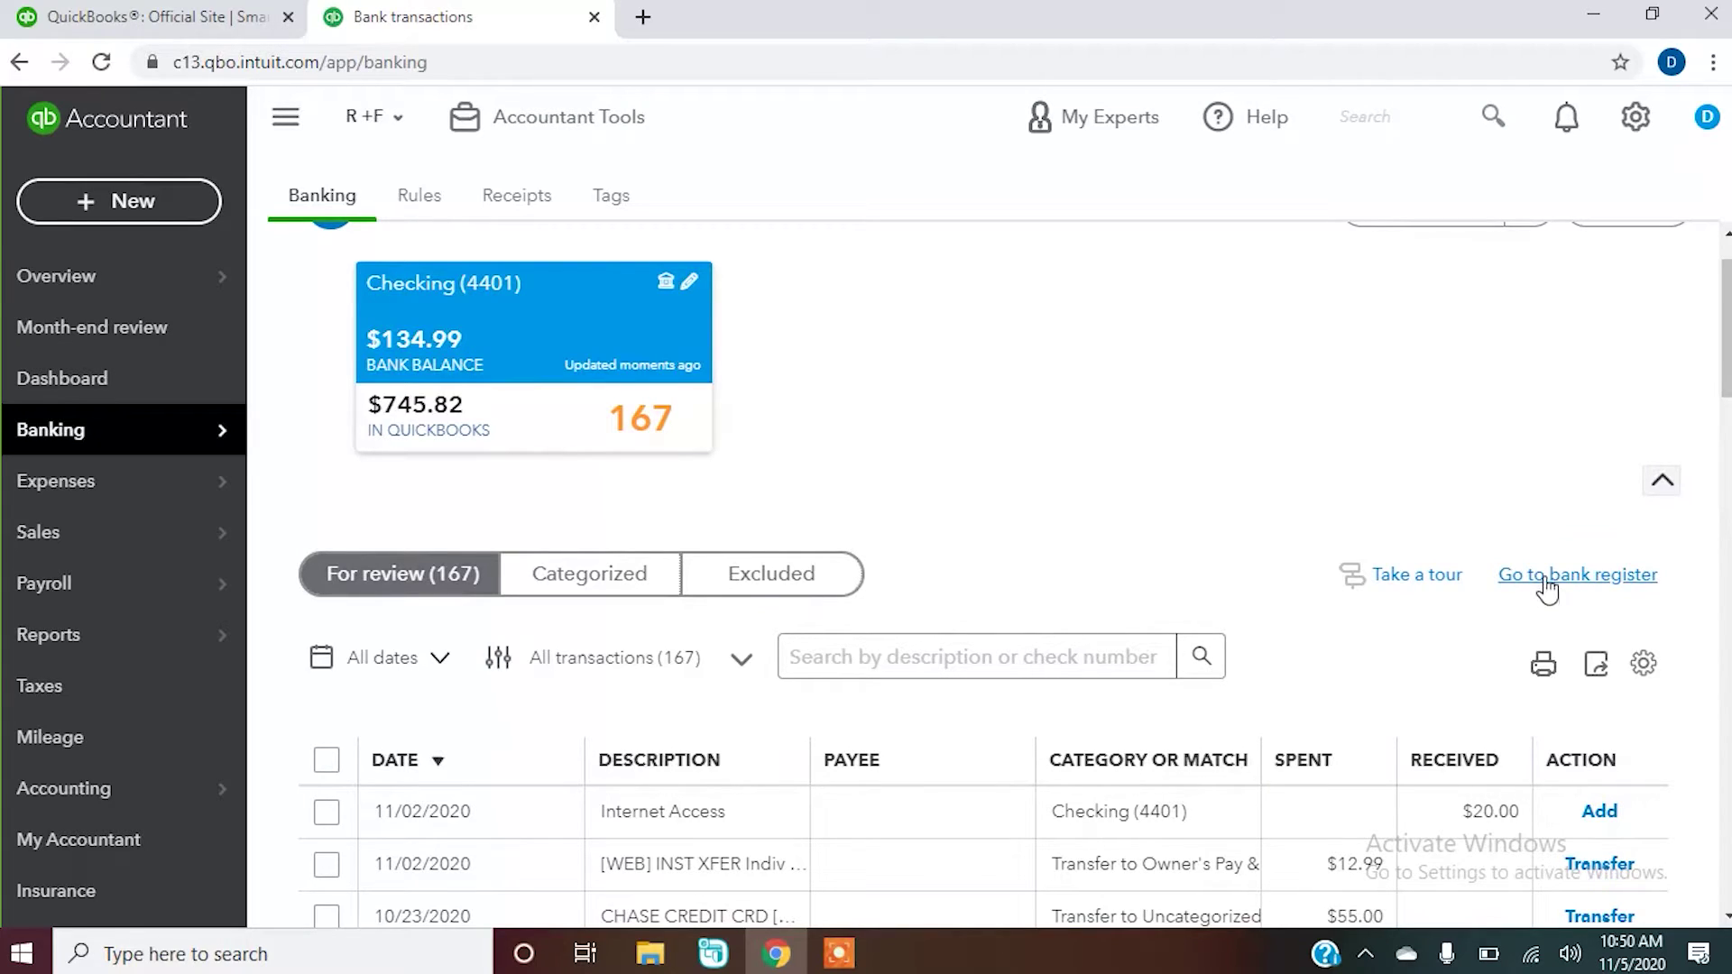
click(1548, 577)
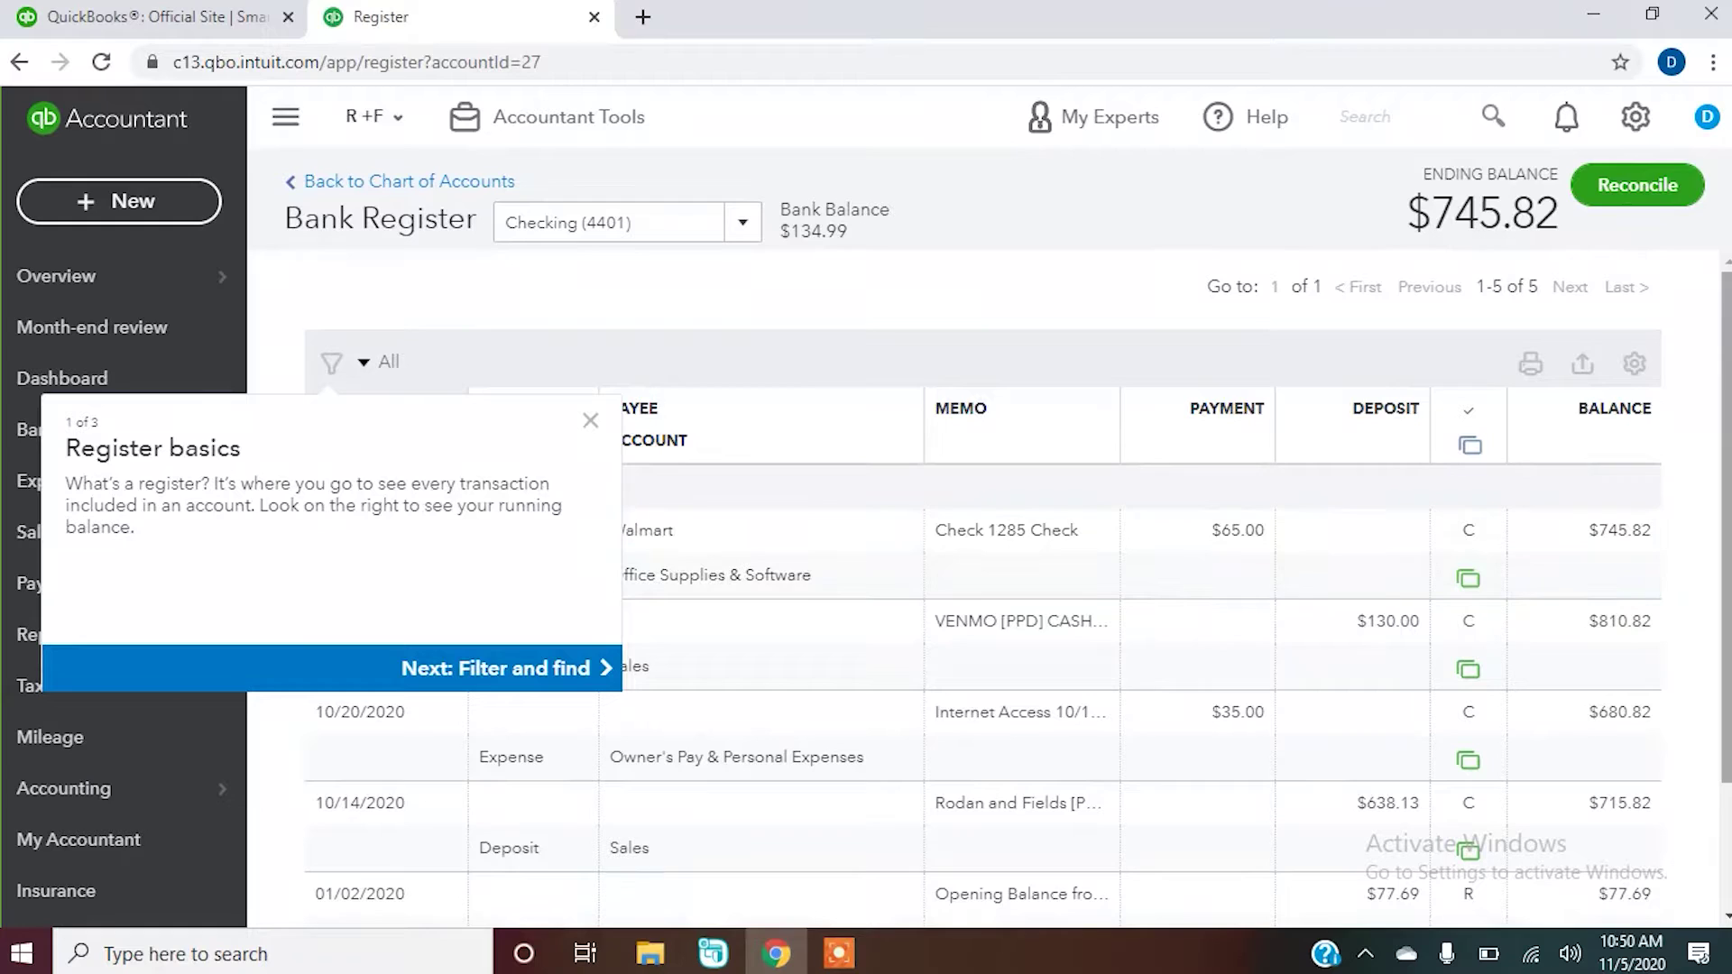
click(585, 420)
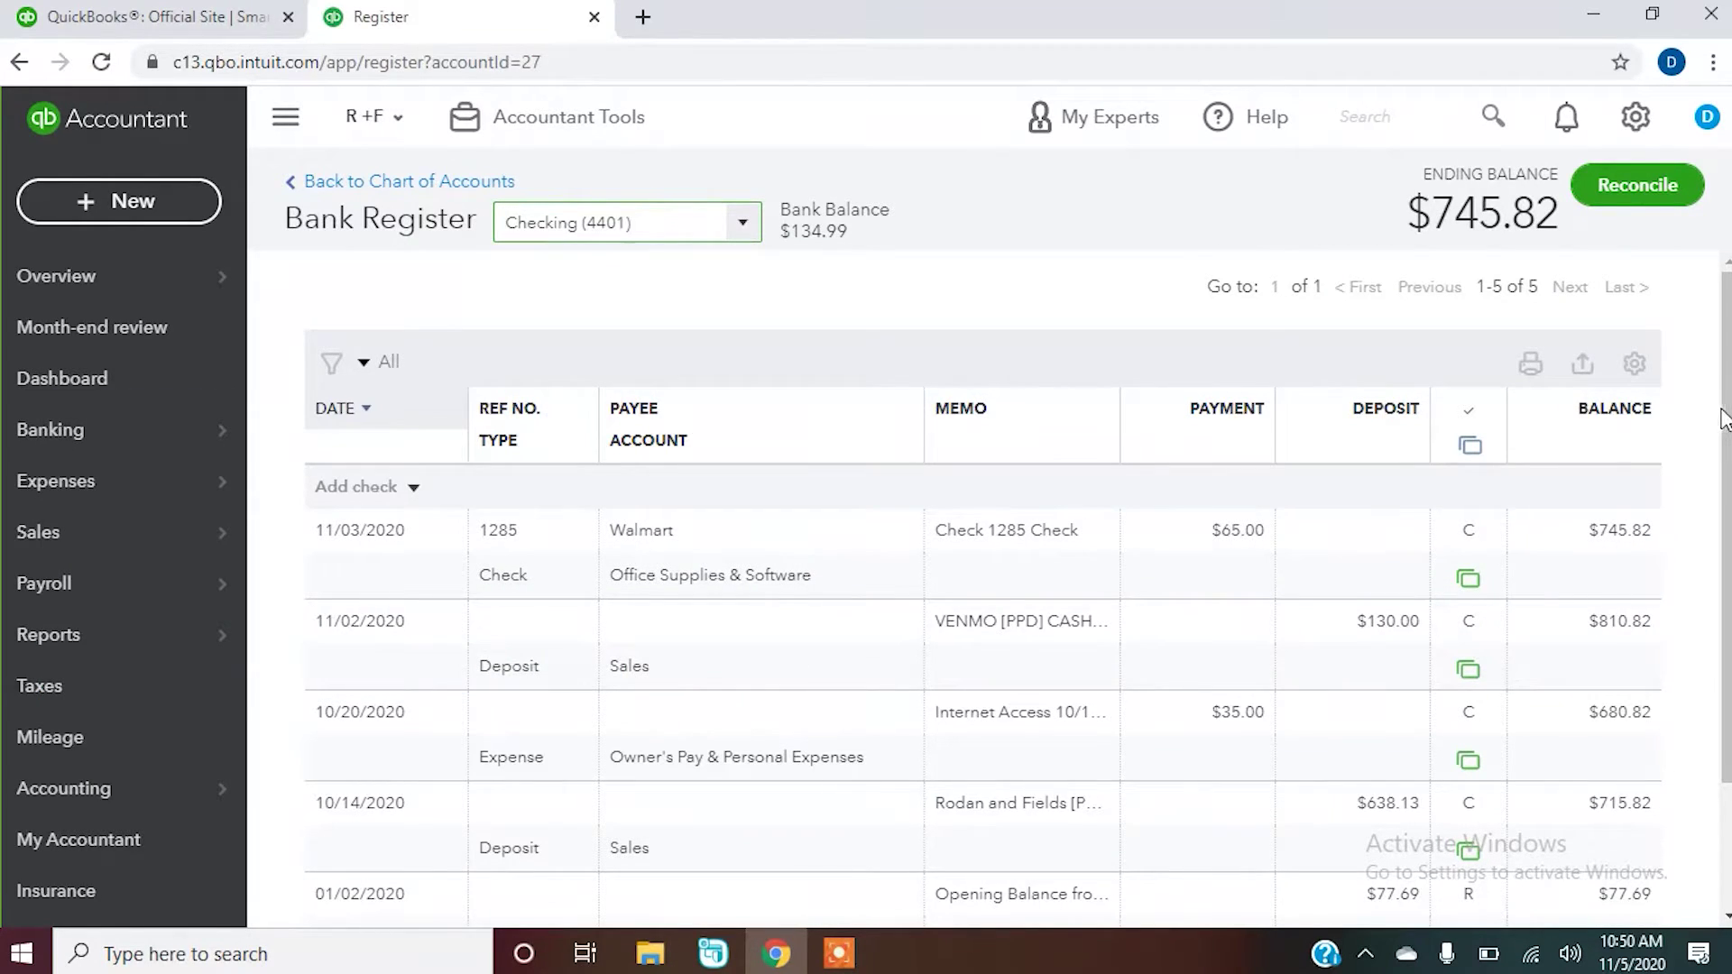
drag(1723, 419, 1723, 621)
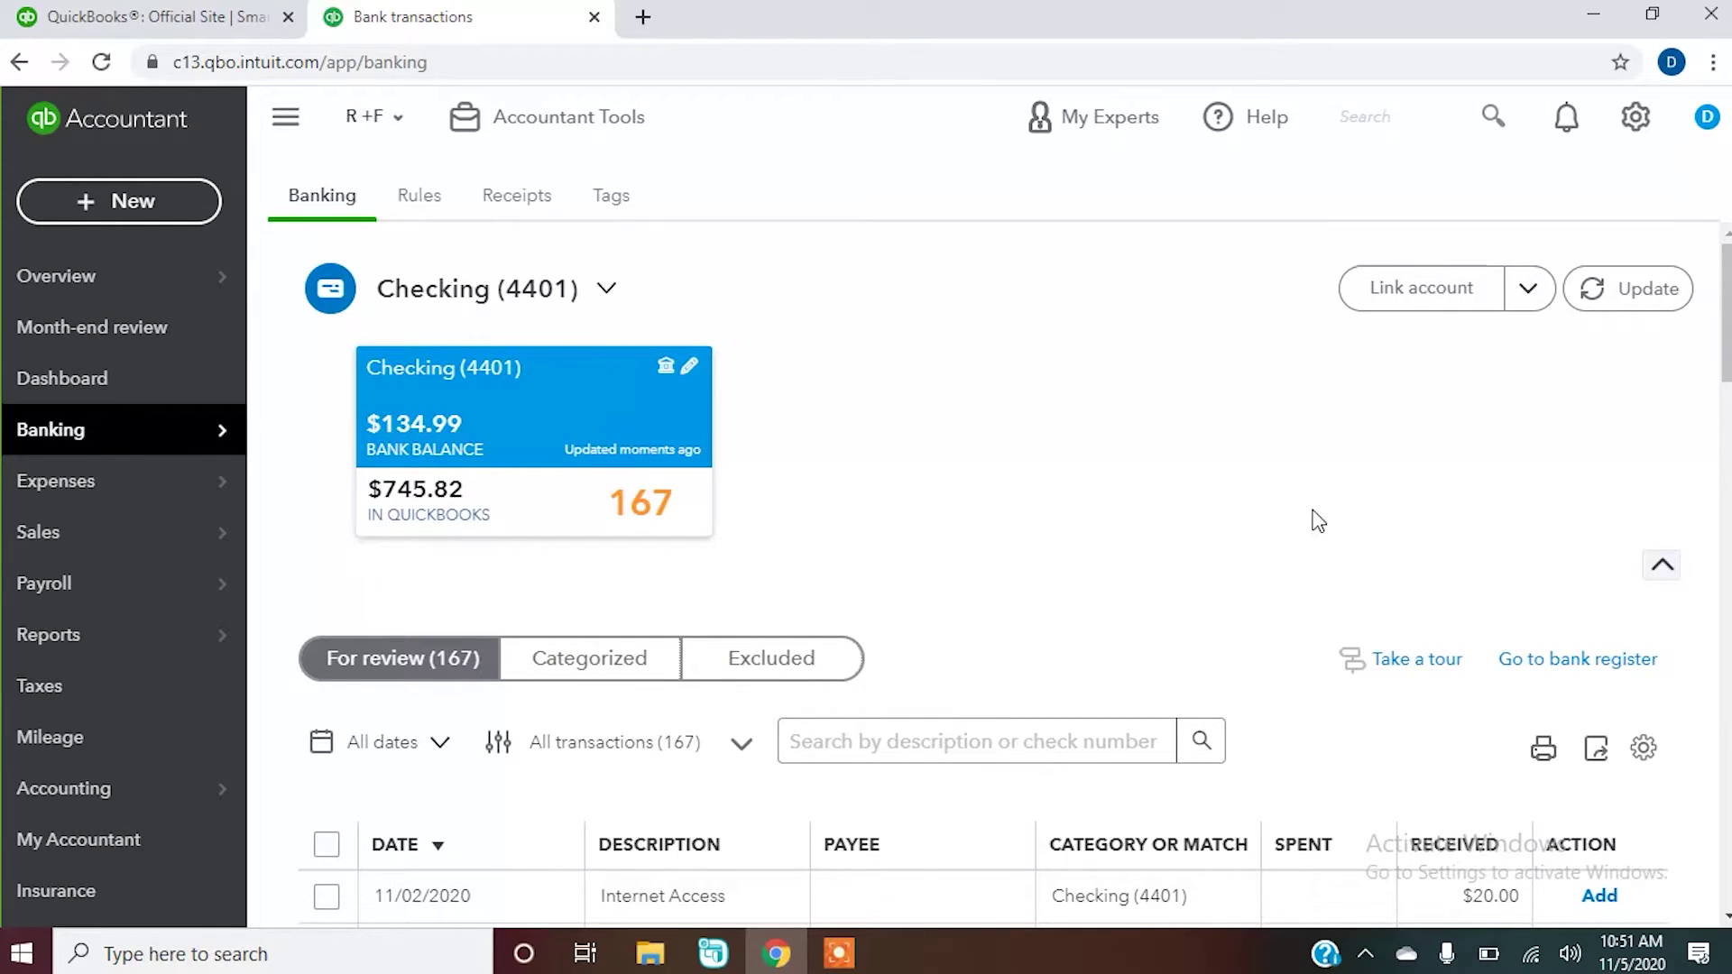
scroll(1319, 521, down, 5)
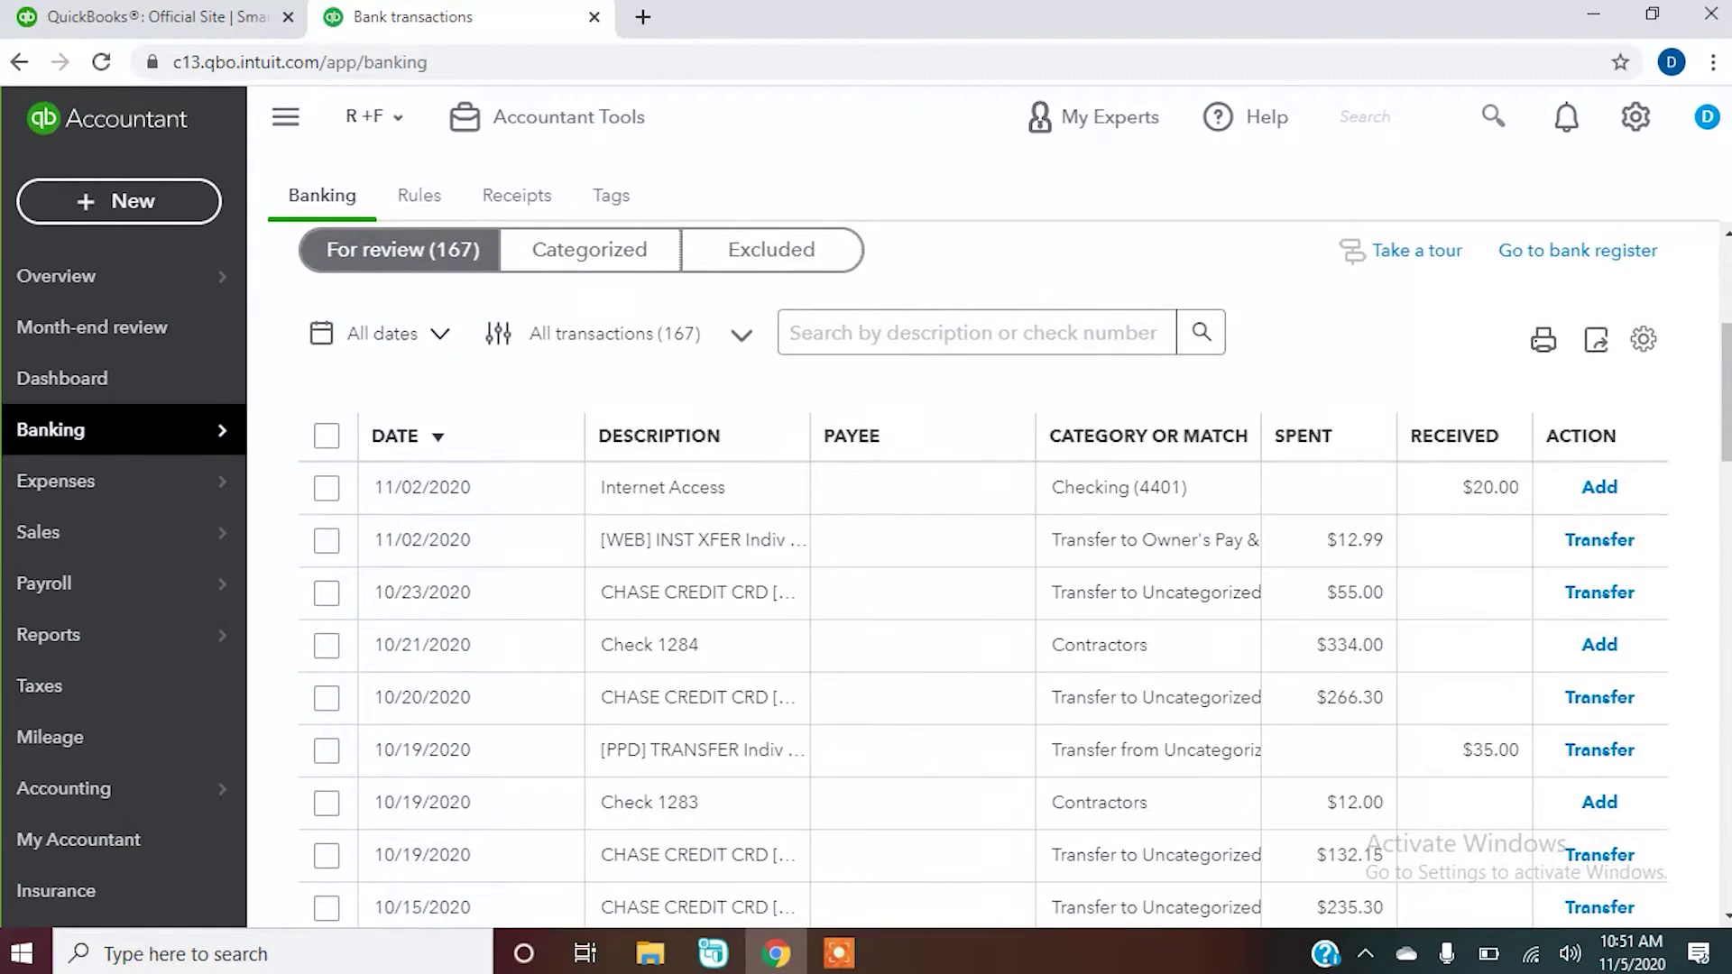
scroll(1015, 574, down, 5)
scroll(1014, 573, up, 5)
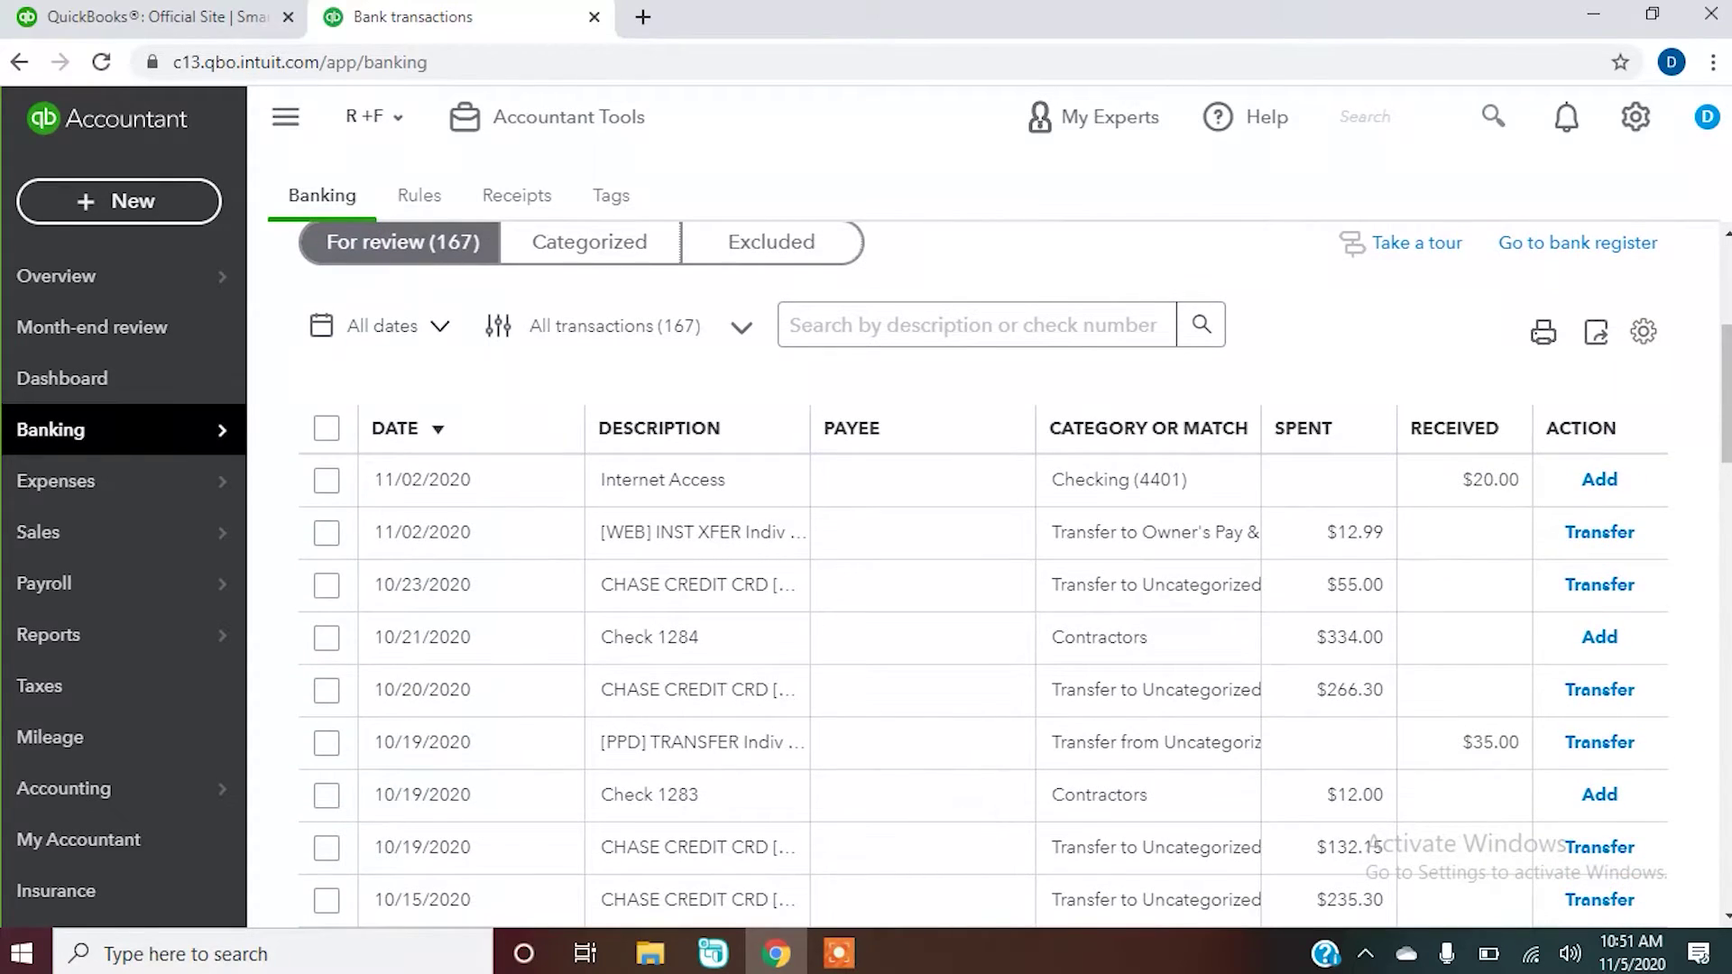
click(1447, 497)
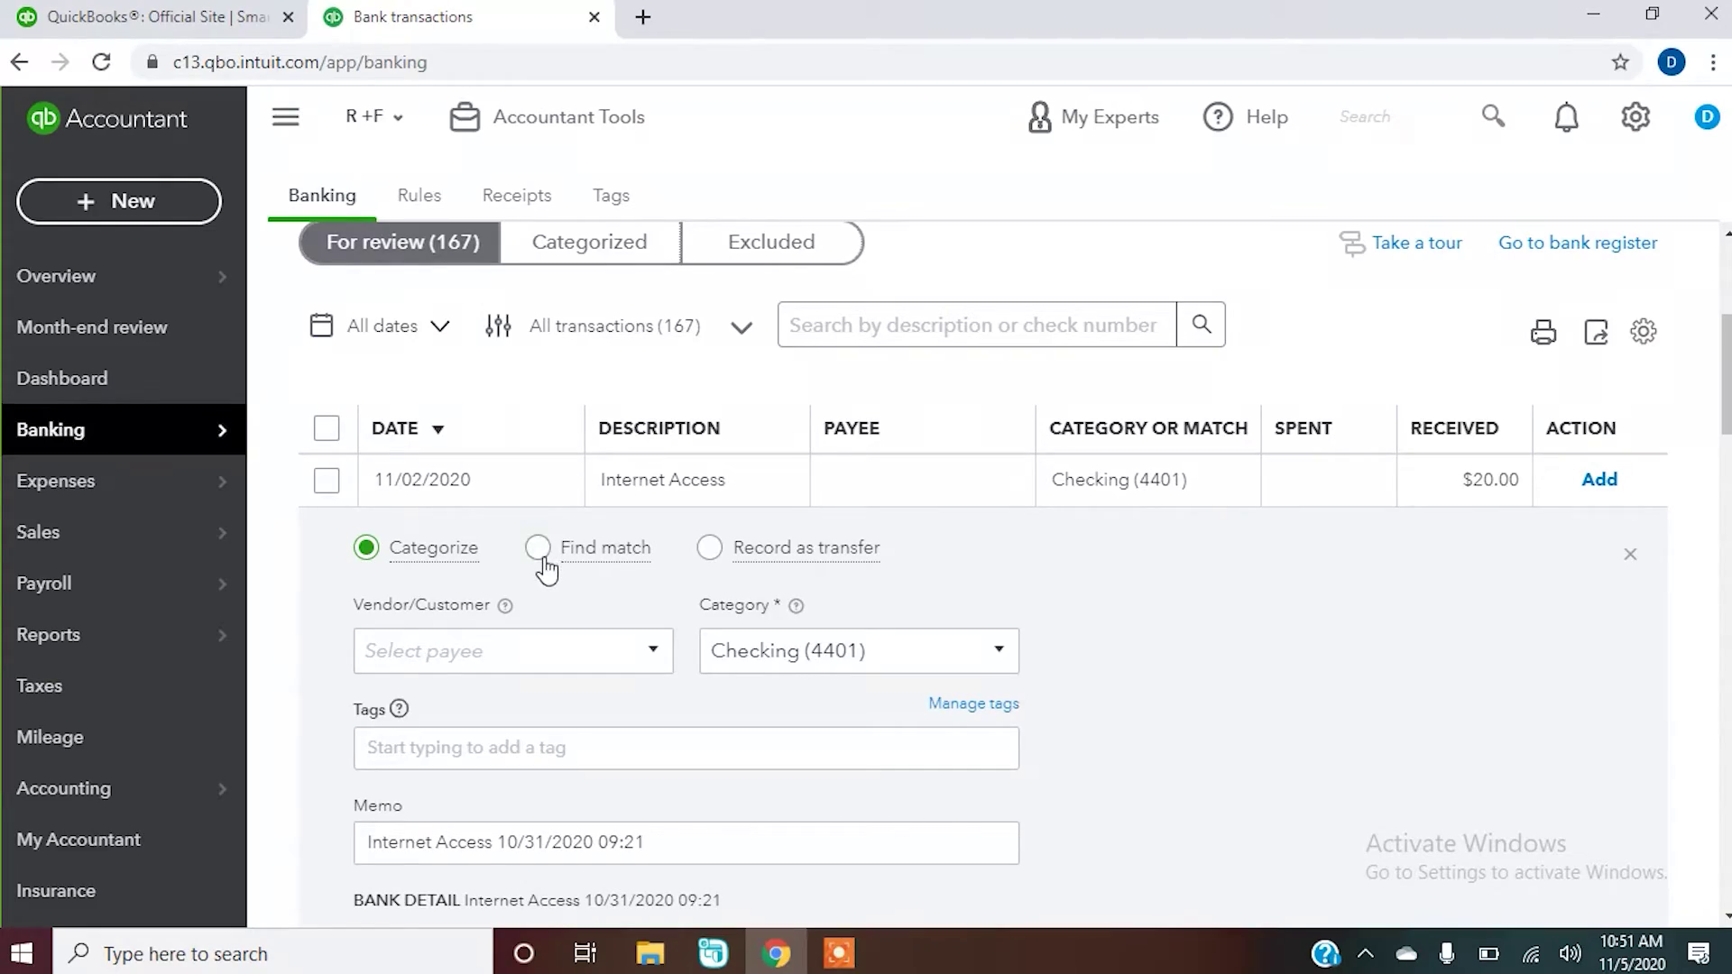
click(541, 552)
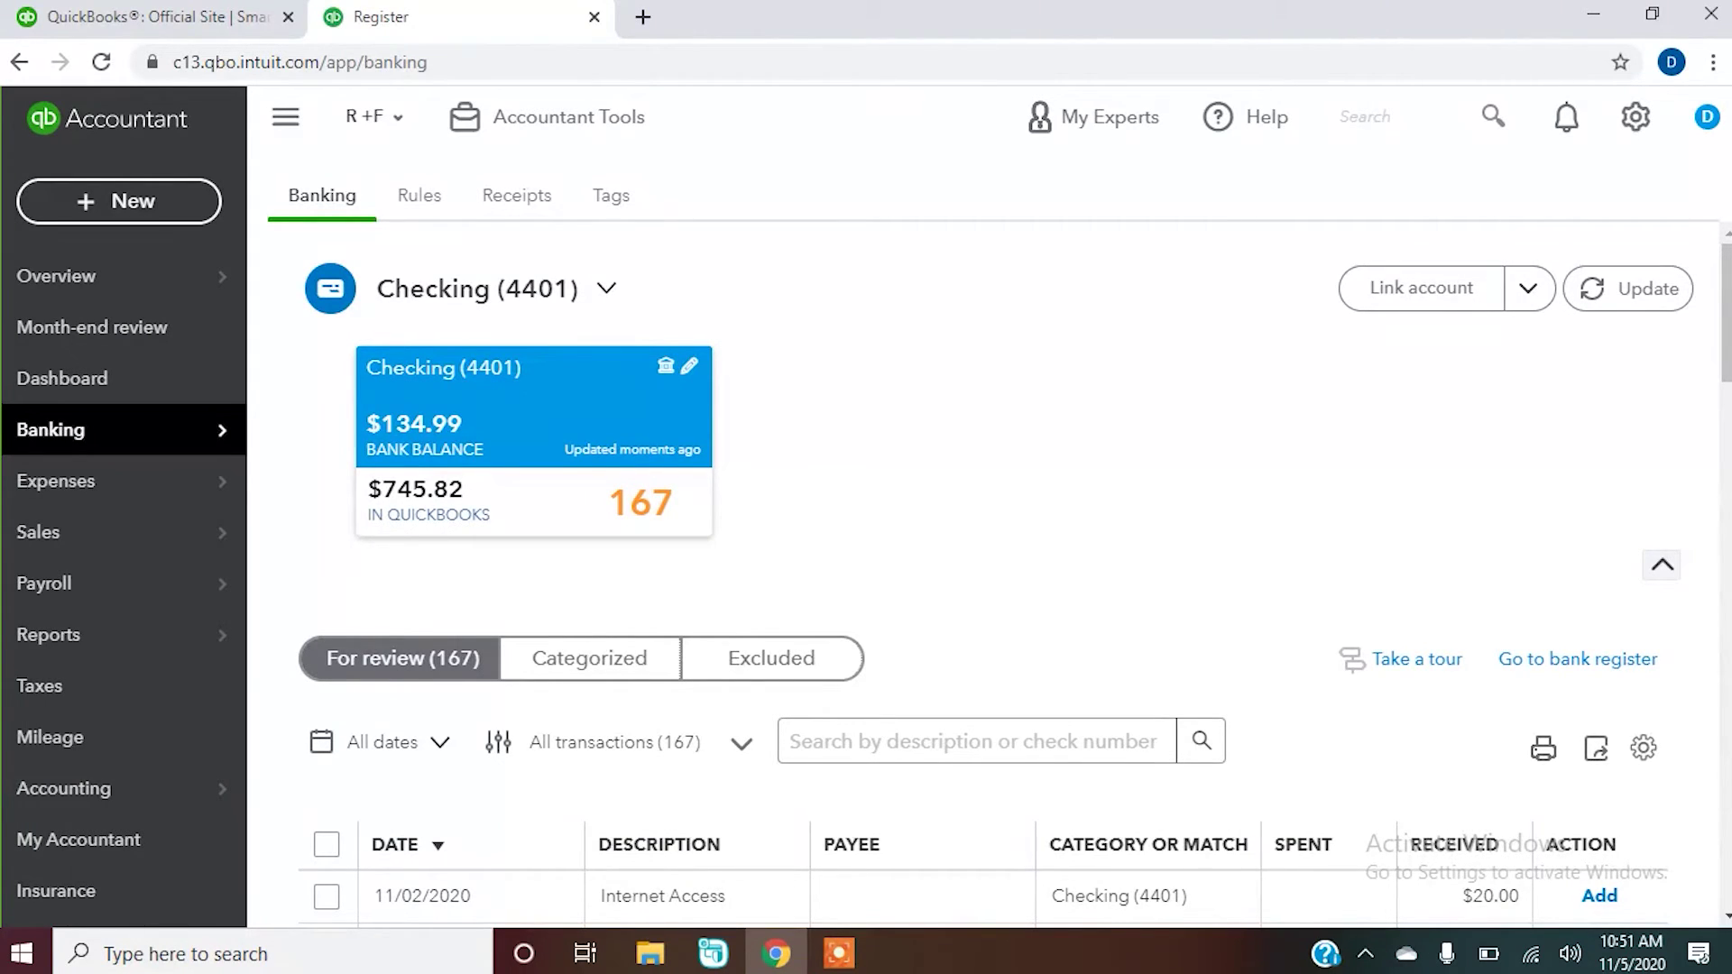
scroll(1406, 599, down, 4)
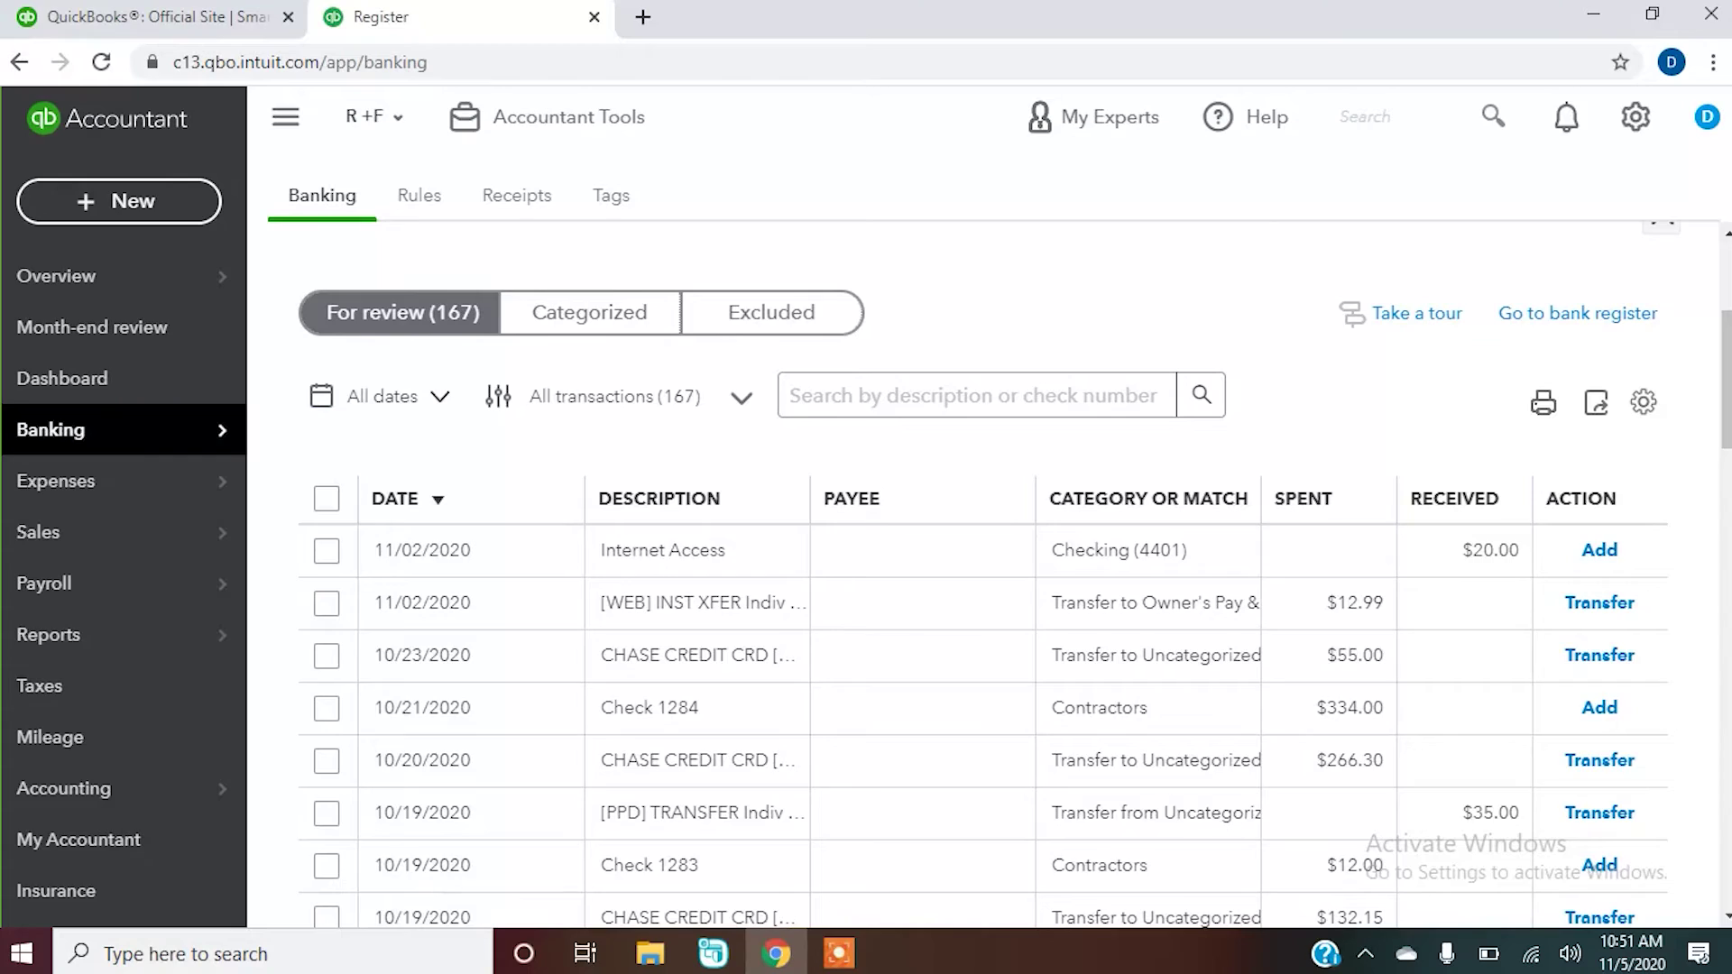